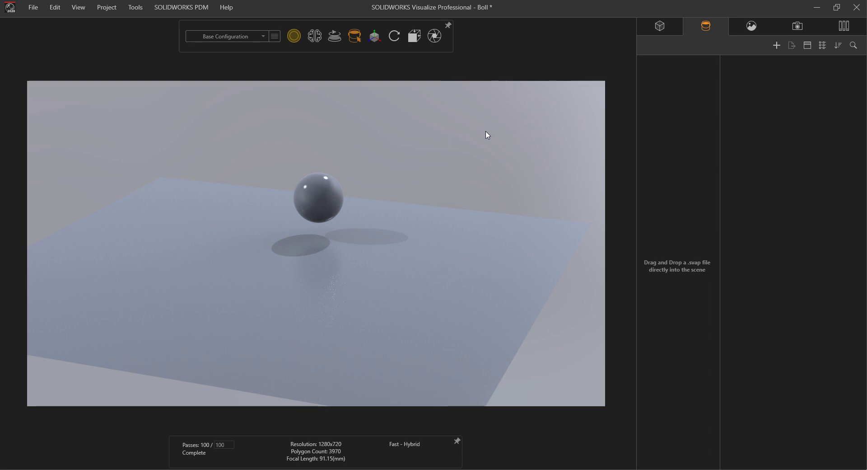
Step: Switch from Visualize to the Firefox window showing the CC0 Textures site
{"action": "key", "text": "alt+Tab"}
{"action": "key", "text": "alt+Tab"}
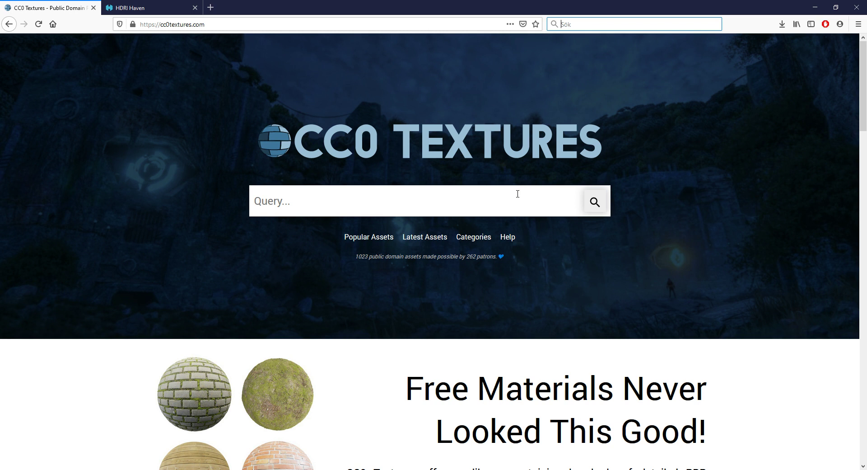
Step: Open the Metal 003 material page through Categories > Metal
{"action": "left_click", "coordinate": [468, 243]}
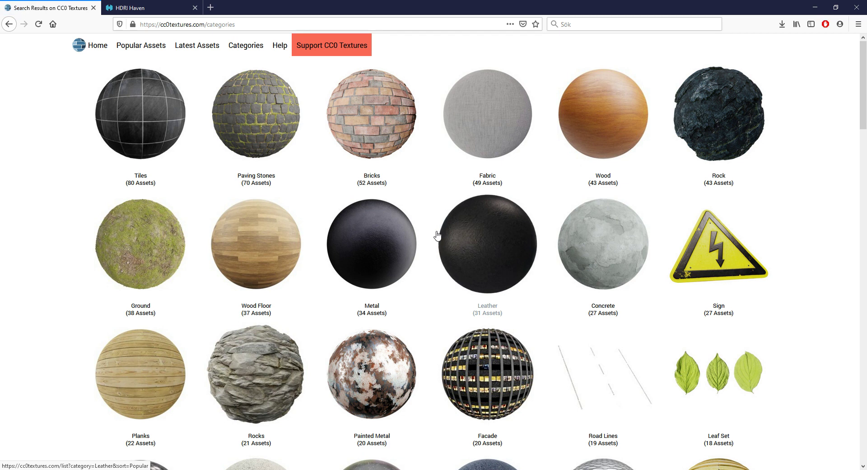
{"action": "left_click", "coordinate": [365, 236]}
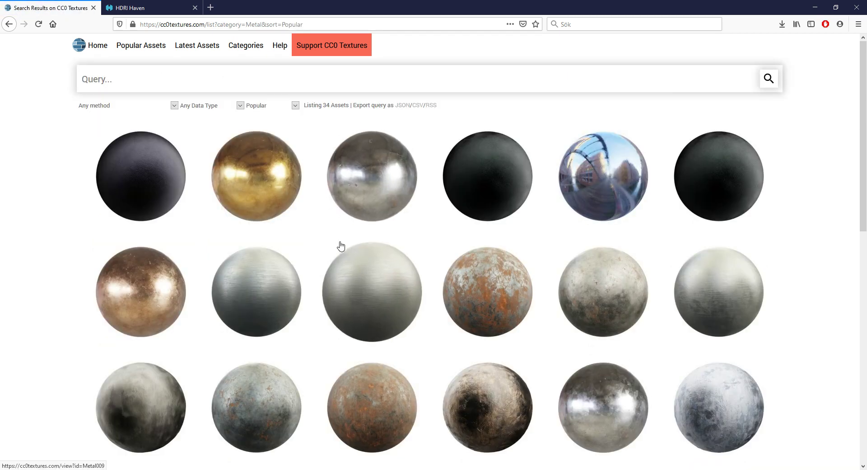
{"action": "left_click", "coordinate": [379, 173]}
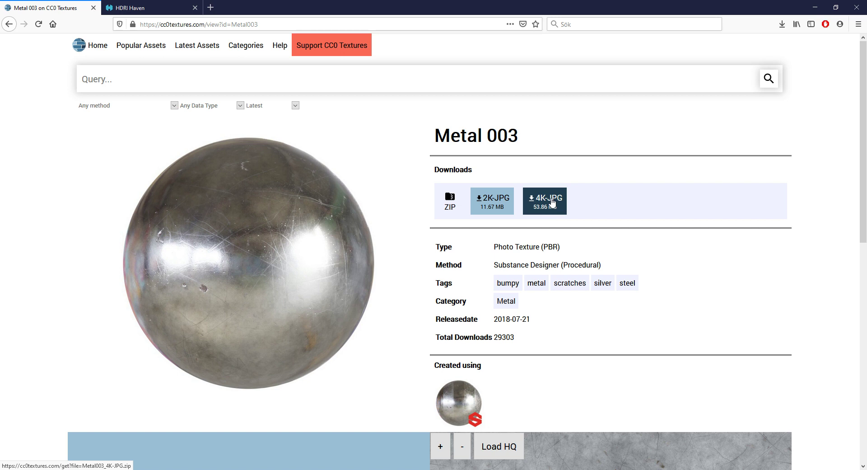
Step: Download the Metal 003 4K-JPG zip to the Desktop
{"action": "left_click", "coordinate": [550, 205]}
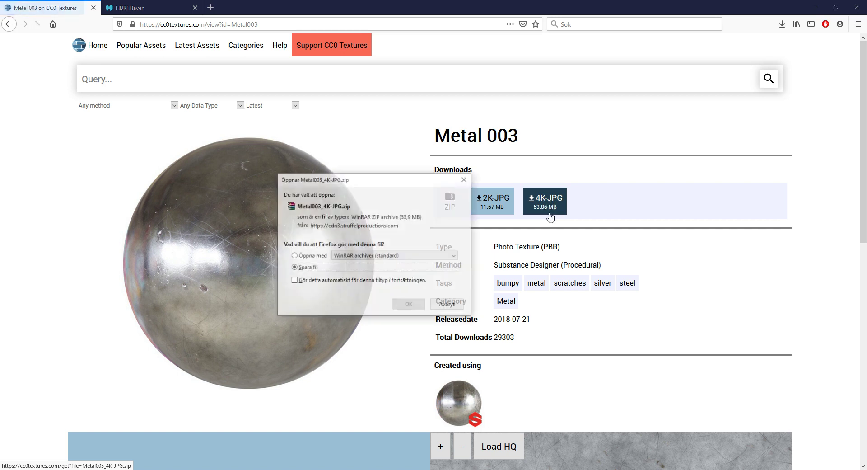
{"action": "left_click", "coordinate": [419, 304]}
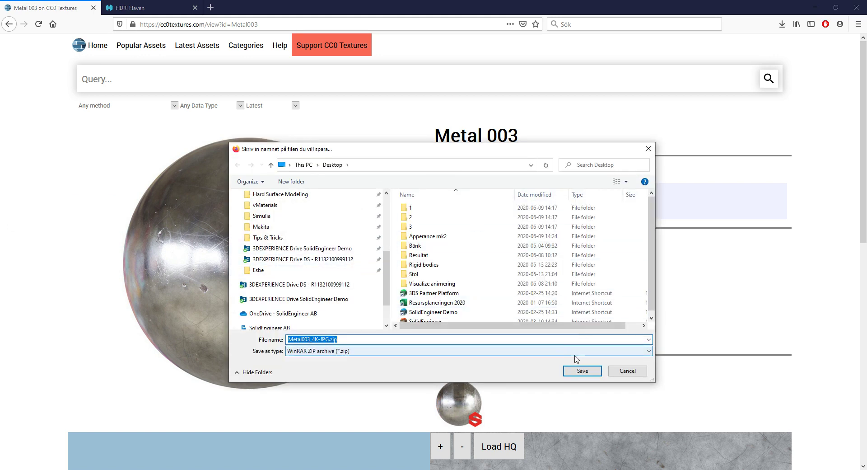
{"action": "left_click", "coordinate": [581, 371]}
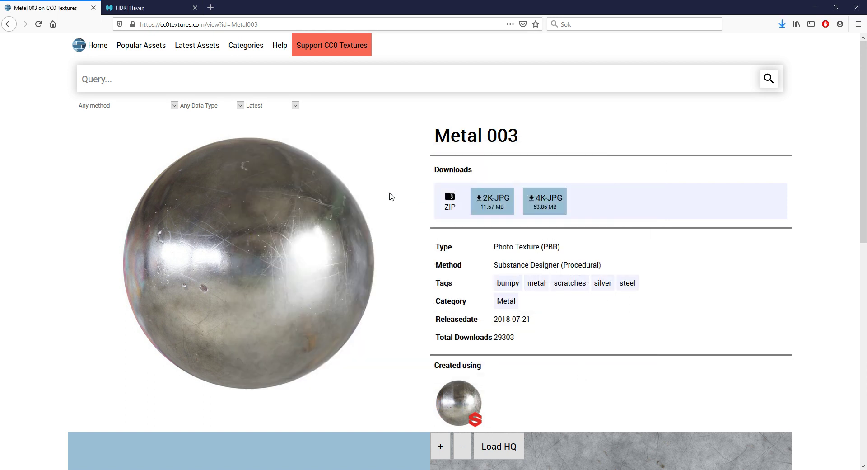
Step: Download the Tiles 072 hexagon tile 4K-JPG zip to the Desktop as well
{"action": "left_click", "coordinate": [237, 50]}
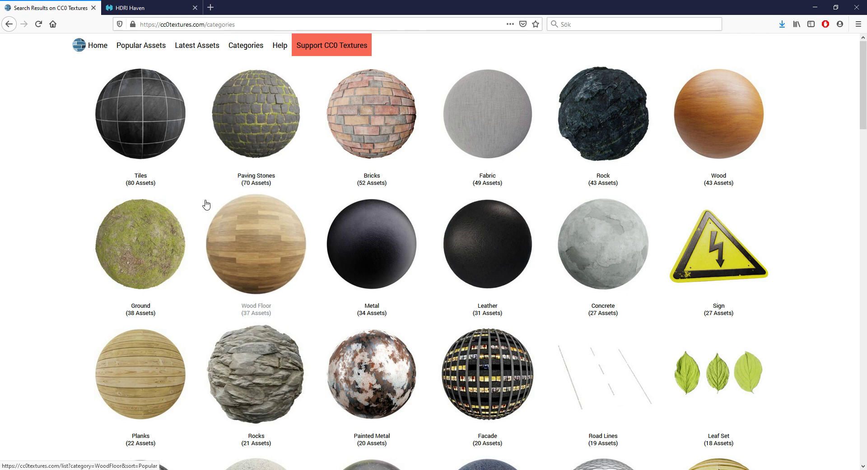
{"action": "left_click", "coordinate": [134, 132]}
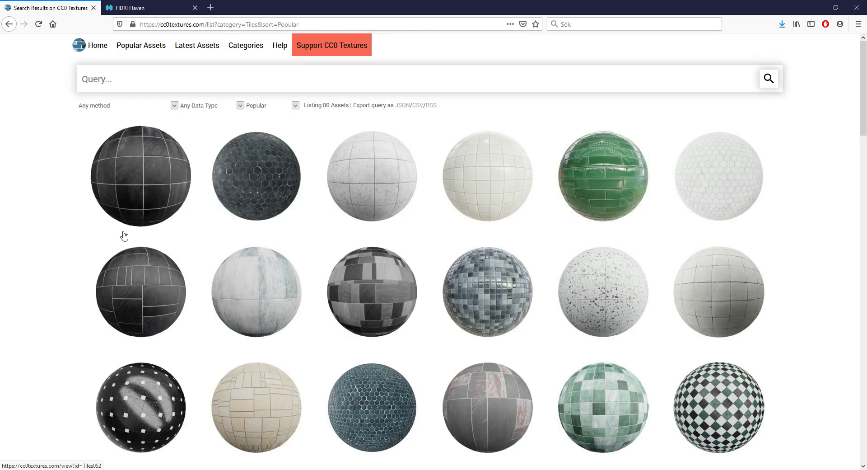
{"action": "left_click", "coordinate": [248, 179]}
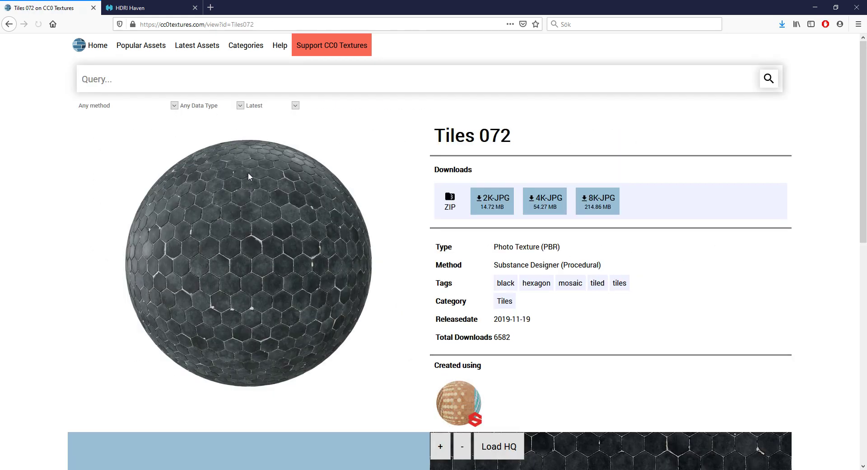
{"action": "left_click", "coordinate": [538, 199]}
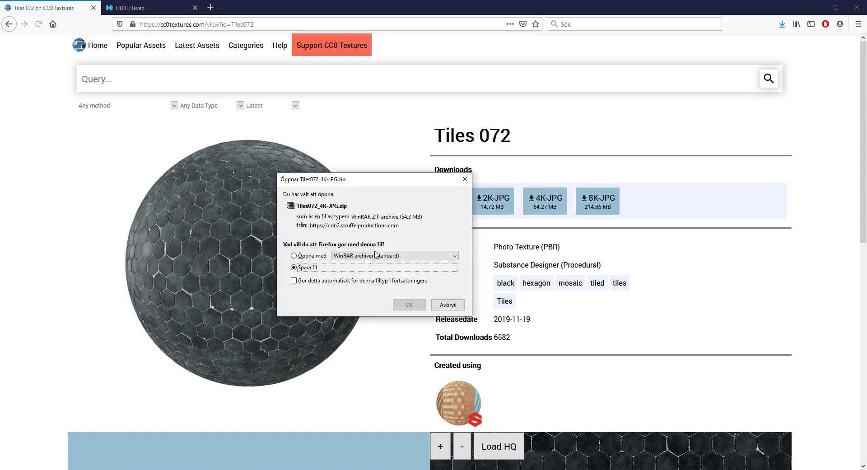
{"action": "left_click", "coordinate": [409, 305]}
{"action": "left_click", "coordinate": [582, 370]}
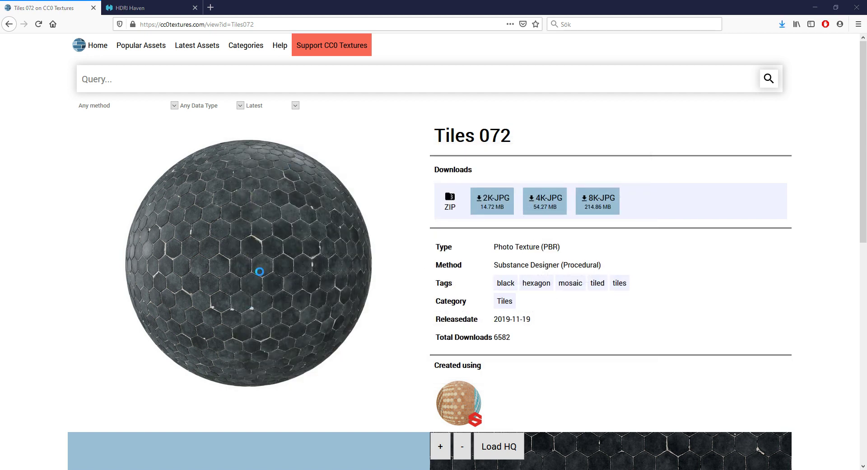
{"action": "key", "text": "super+e"}
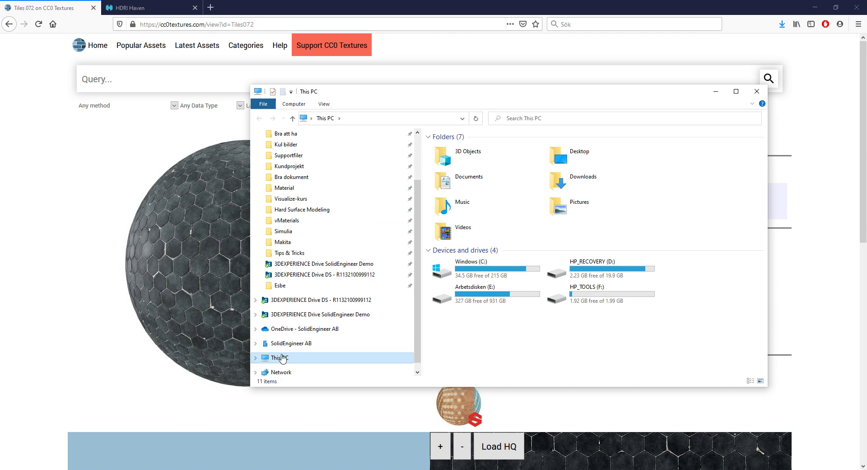
Step: Extract the Metal003 and Tiles072 4K-JPG zips on the Desktop into their own folders
{"action": "scroll", "coordinate": [290, 195], "scroll_direction": "up", "scroll_amount": 2}
{"action": "left_click", "coordinate": [285, 152]}
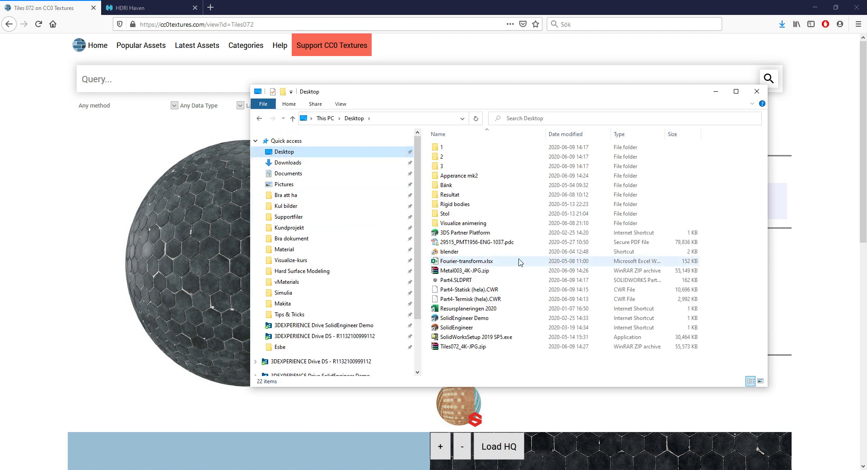
{"action": "right_click", "coordinate": [485, 271]}
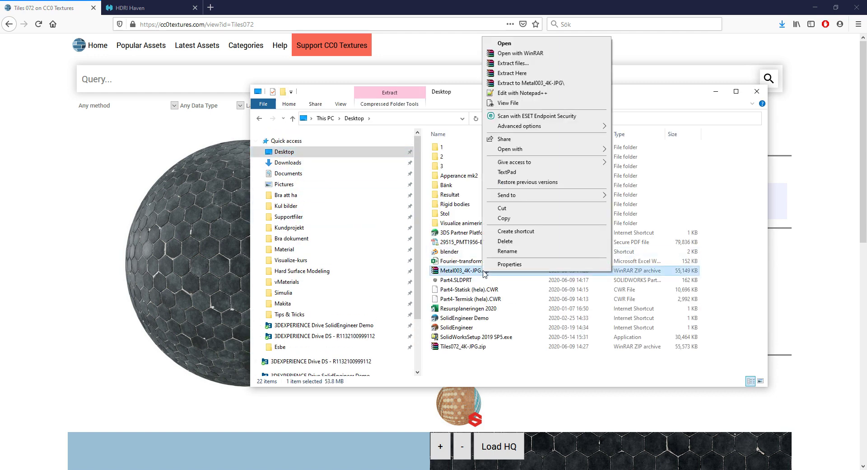
{"action": "left_click", "coordinate": [545, 84]}
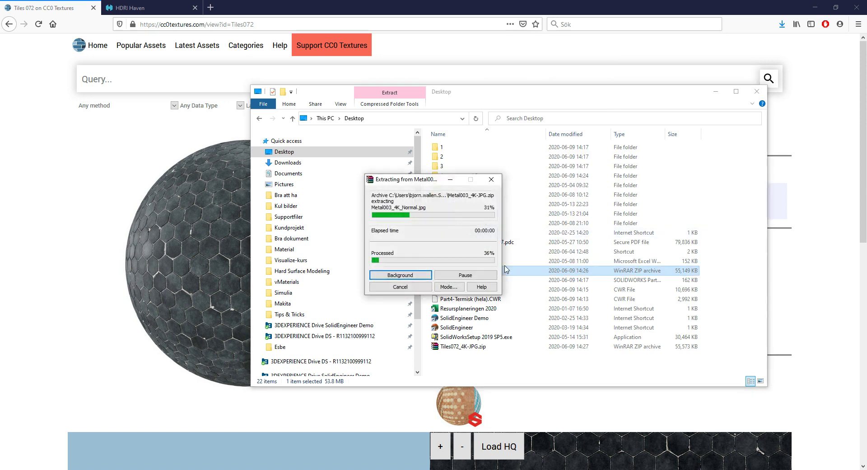
{"action": "right_click", "coordinate": [463, 347]}
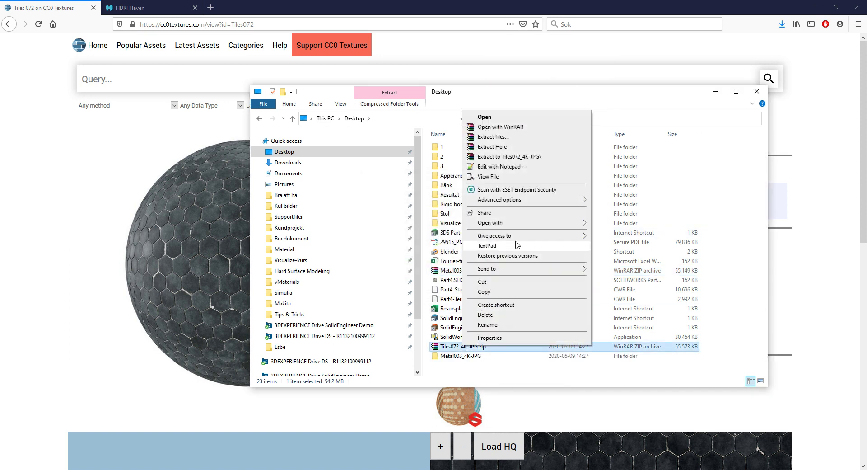
{"action": "left_click", "coordinate": [526, 157]}
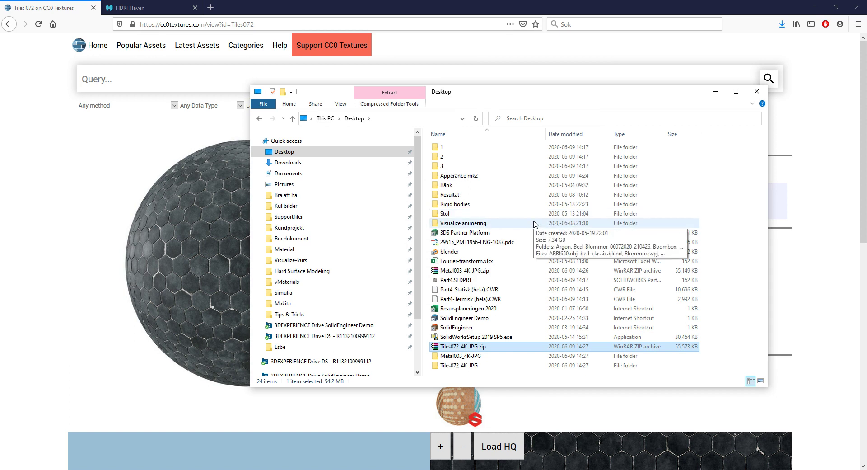
Step: Return to Visualize and widen the side panel so section names show
{"action": "key", "text": "alt+Tab"}
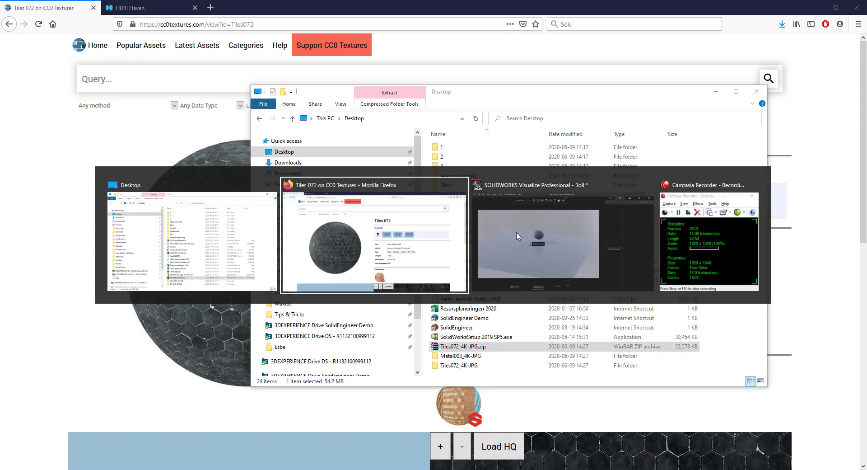
{"action": "left_click", "coordinate": [518, 237]}
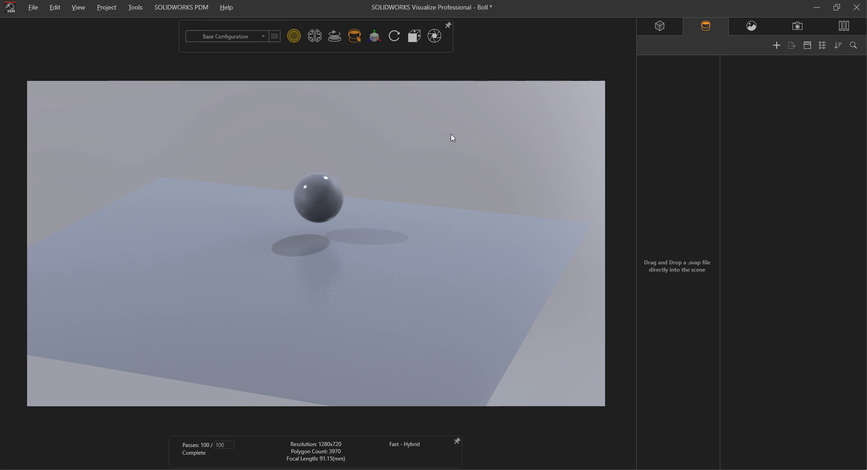
{"action": "left_click_drag", "start_coordinate": [635, 148], "coordinate": [605, 150]}
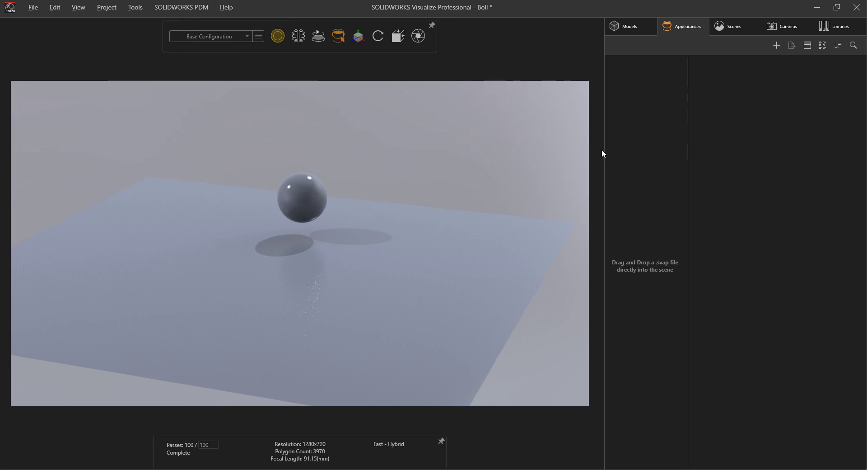
Step: Create a new appearance and set its Appearance Type to PBR Material
{"action": "right_click", "coordinate": [637, 99]}
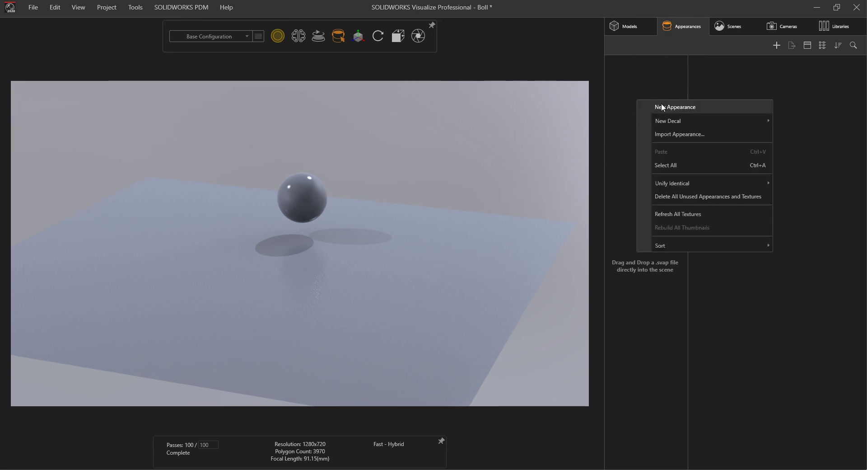
{"action": "left_click", "coordinate": [649, 122]}
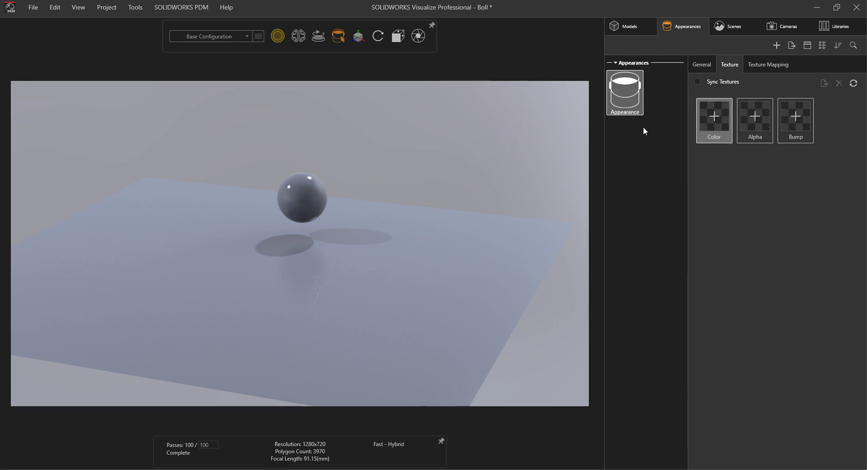
{"action": "left_click", "coordinate": [702, 66]}
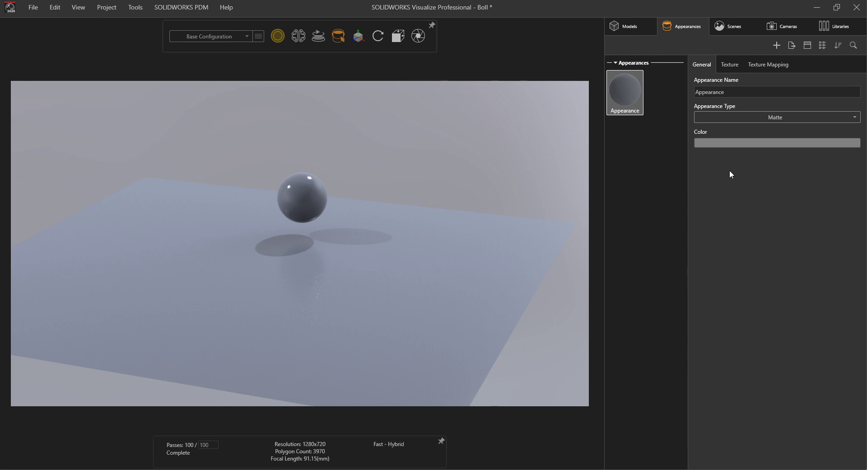
{"action": "left_click", "coordinate": [777, 119]}
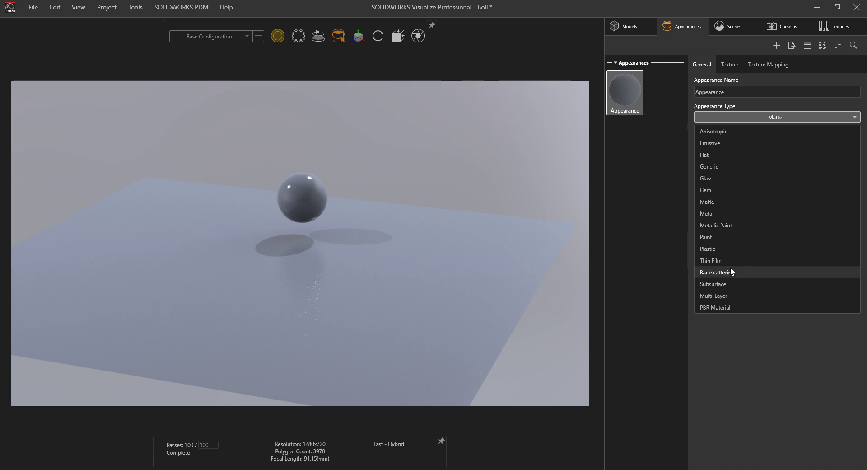
{"action": "left_click", "coordinate": [719, 308]}
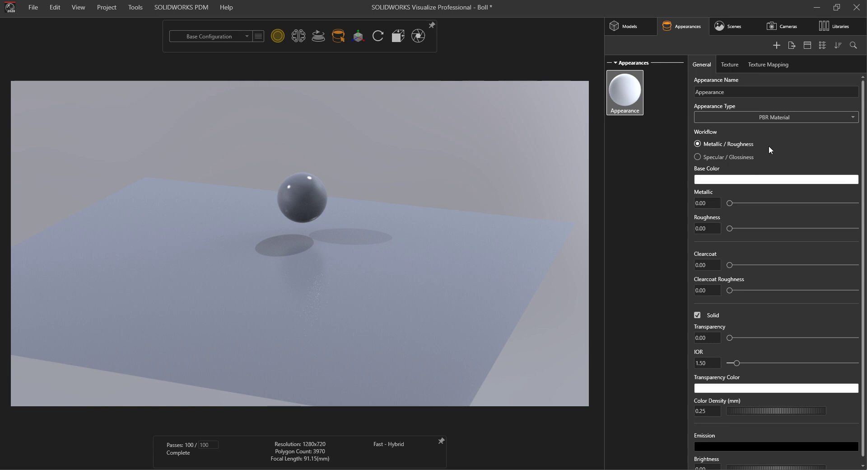
{"action": "left_click", "coordinate": [730, 64]}
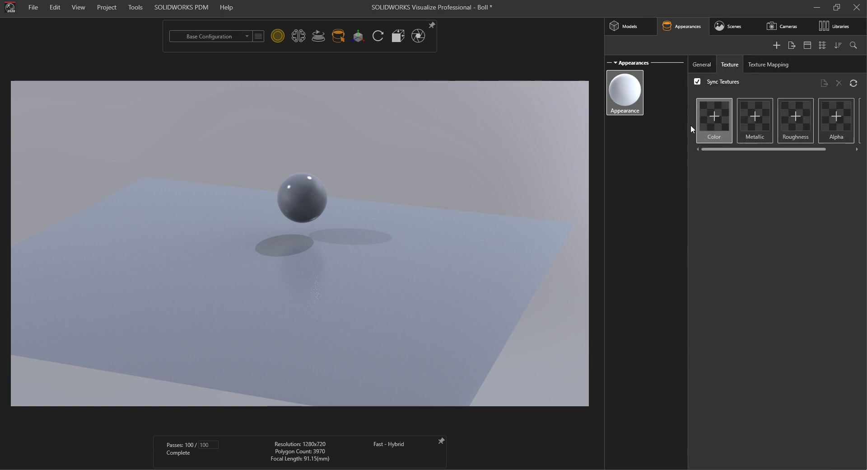
{"action": "left_click_drag", "start_coordinate": [686, 143], "coordinate": [654, 143]}
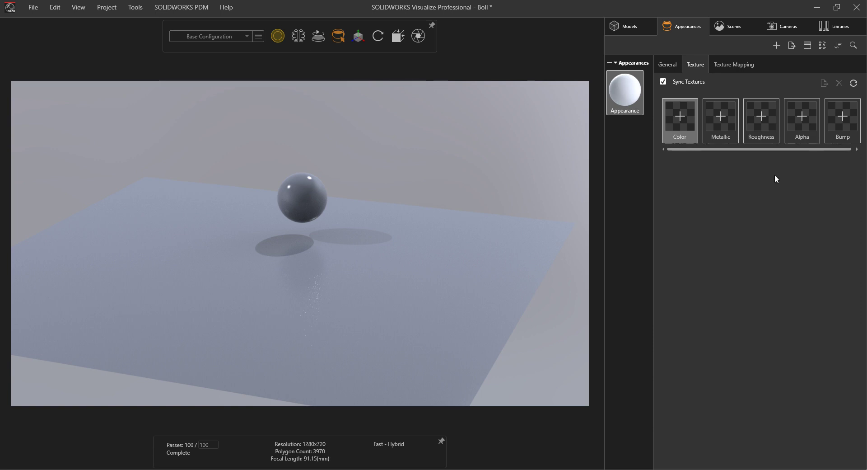
{"action": "left_click", "coordinate": [669, 67]}
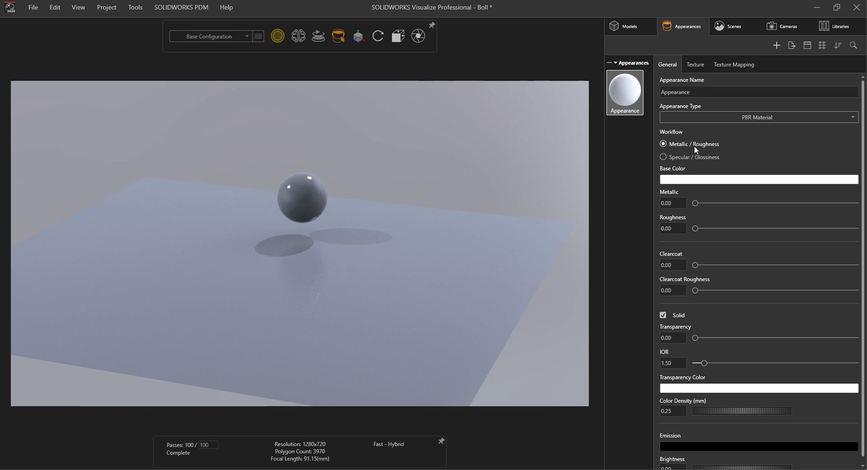
{"action": "left_click", "coordinate": [698, 66]}
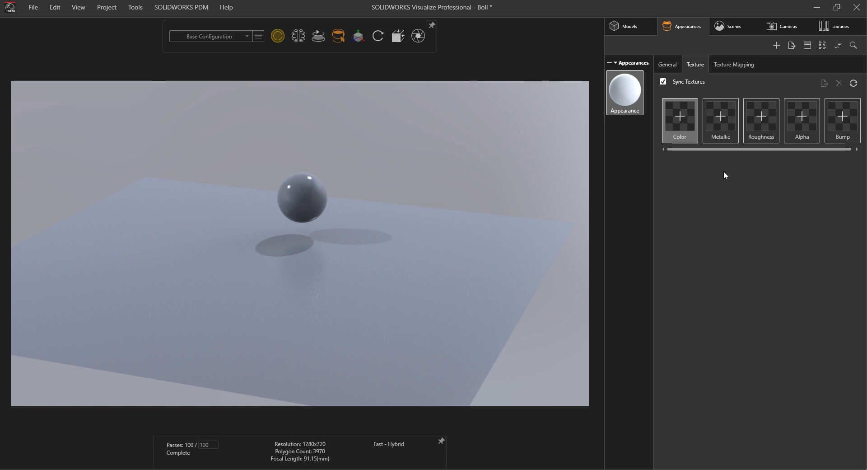
Step: Load Desktop > Metal003_4K-JPG > Metal003_4K_Color.jpg as the Color texture, declining auto-load of other maps
{"action": "left_click", "coordinate": [683, 117]}
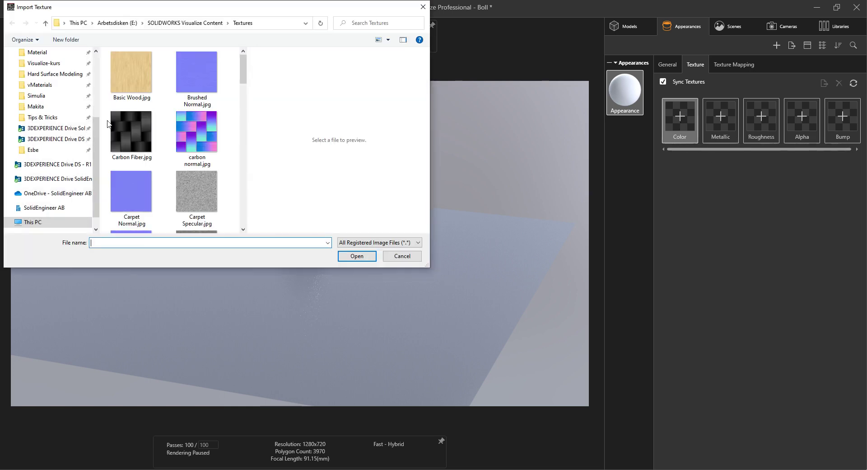
{"action": "scroll", "coordinate": [58, 176], "scroll_direction": "up", "scroll_amount": 2}
{"action": "scroll", "coordinate": [45, 127], "scroll_direction": "up", "scroll_amount": 2}
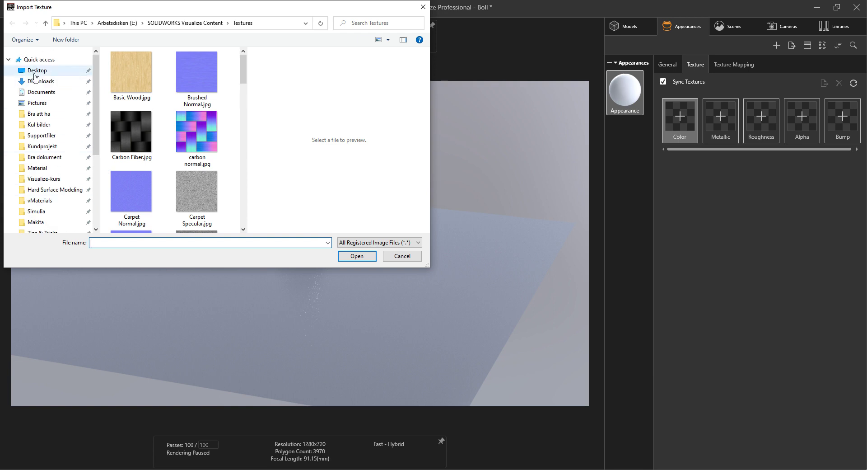
{"action": "left_click", "coordinate": [35, 71]}
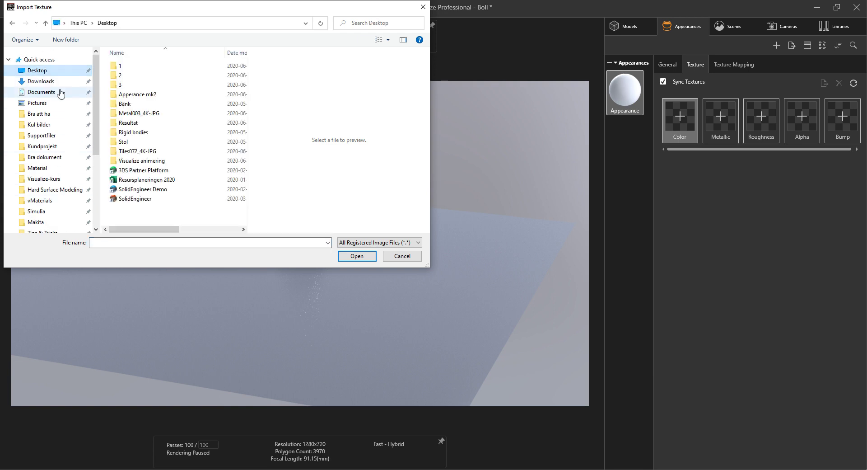
{"action": "double_click", "coordinate": [151, 116]}
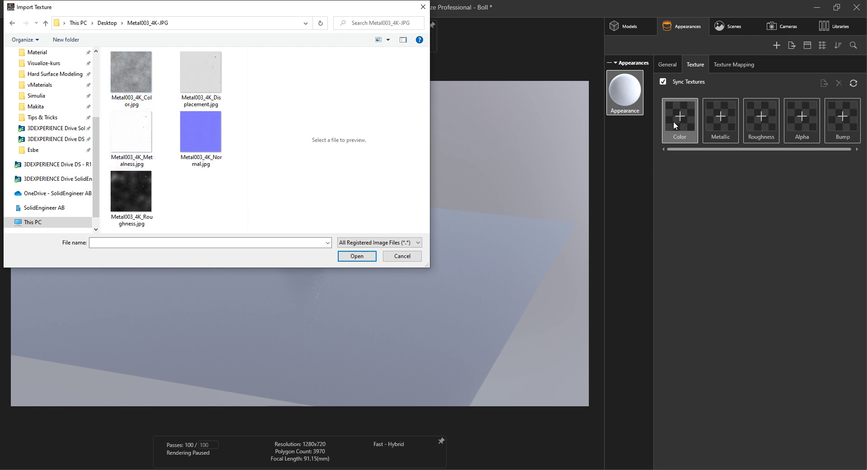
{"action": "left_click", "coordinate": [129, 81]}
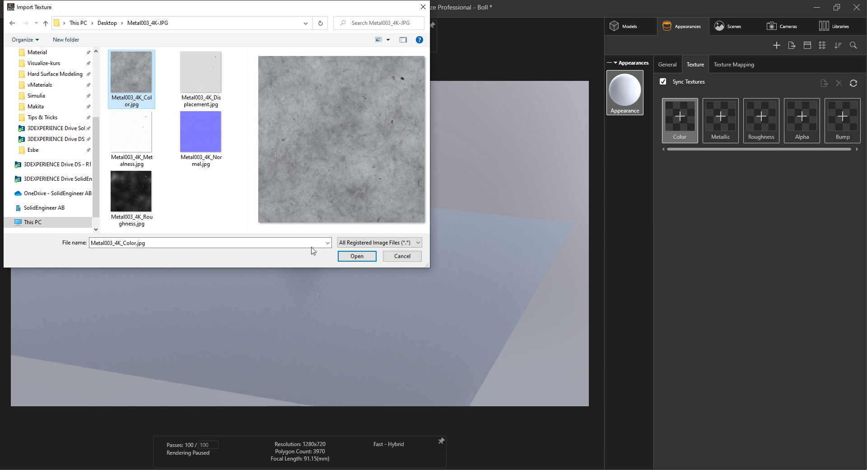
{"action": "left_click", "coordinate": [362, 259]}
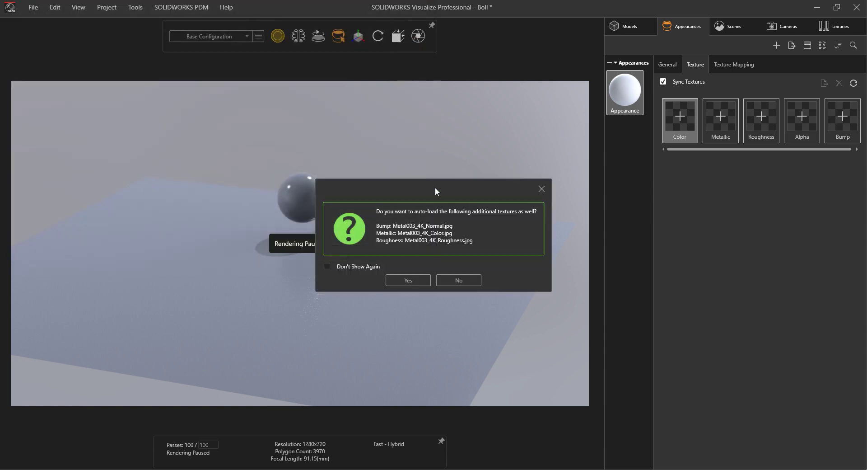
{"action": "left_click_drag", "start_coordinate": [435, 188], "coordinate": [437, 152]}
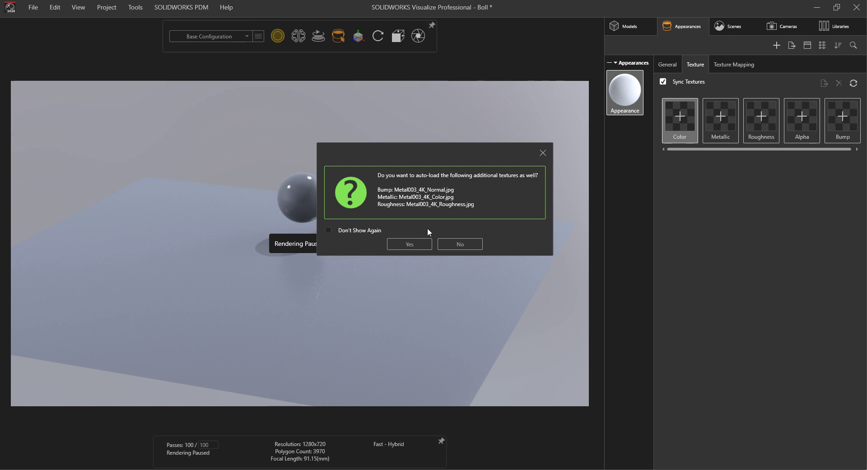
{"action": "left_click", "coordinate": [460, 245]}
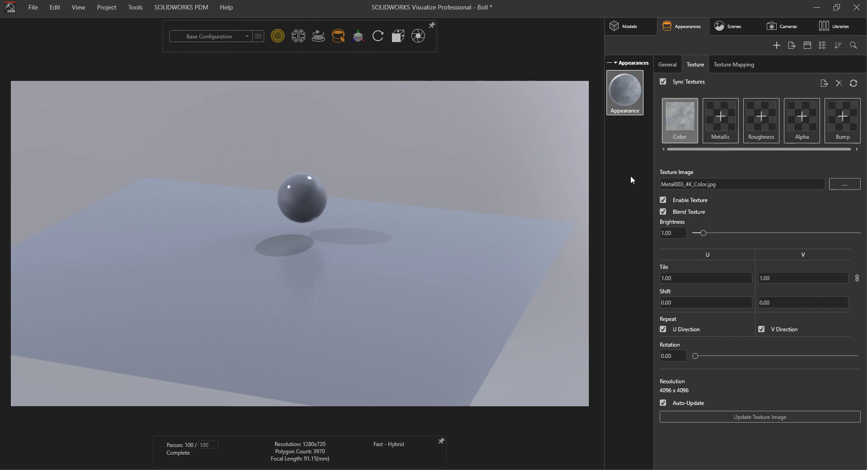
Step: Apply the new metal appearance to the sphere
{"action": "mouse_move", "coordinate": [632, 117]}
{"action": "left_mouse_down"}
{"action": "mouse_move", "coordinate": [605, 98]}
{"action": "mouse_move", "coordinate": [301, 191]}
{"action": "left_mouse_up"}
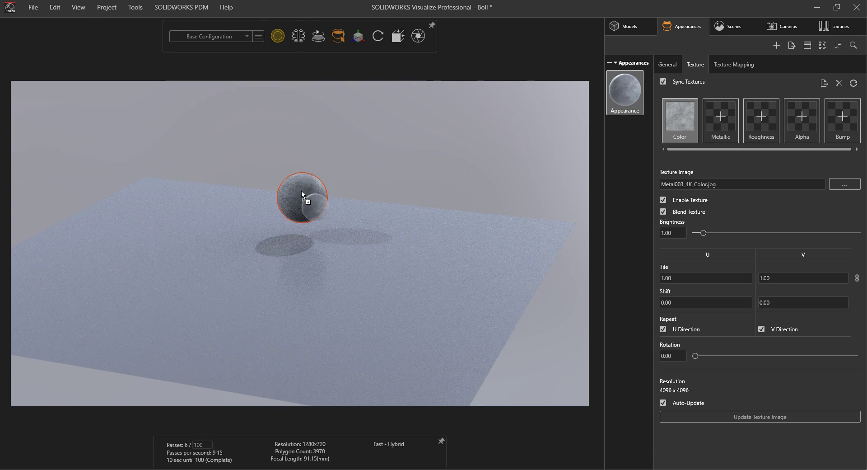
{"action": "scroll", "coordinate": [303, 199], "scroll_direction": "up", "scroll_amount": 3}
{"action": "scroll", "coordinate": [310, 210], "scroll_direction": "up", "scroll_amount": 3}
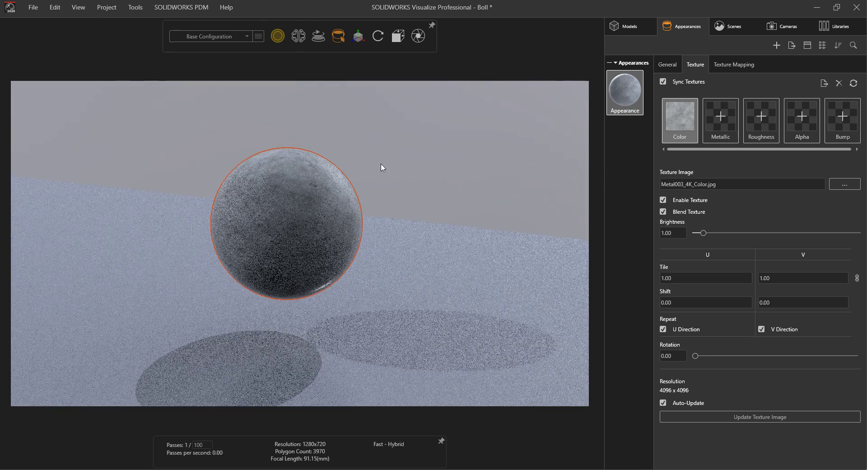
{"action": "left_click", "coordinate": [408, 170]}
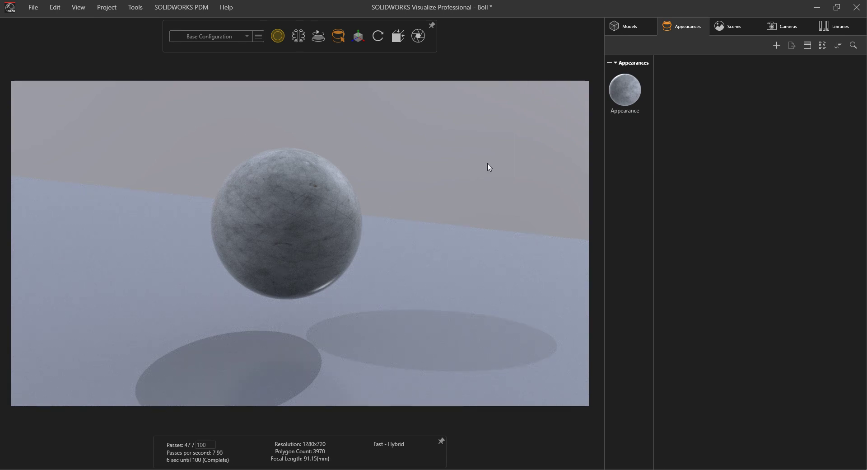
Step: Turn off Blend Texture on the colour map, keeping its brightness at 1.00
{"action": "left_click", "coordinate": [627, 105]}
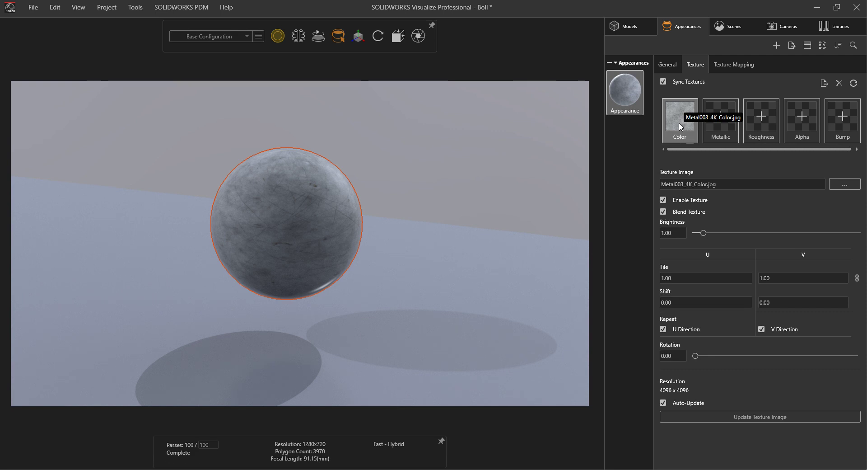
{"action": "left_click", "coordinate": [664, 212]}
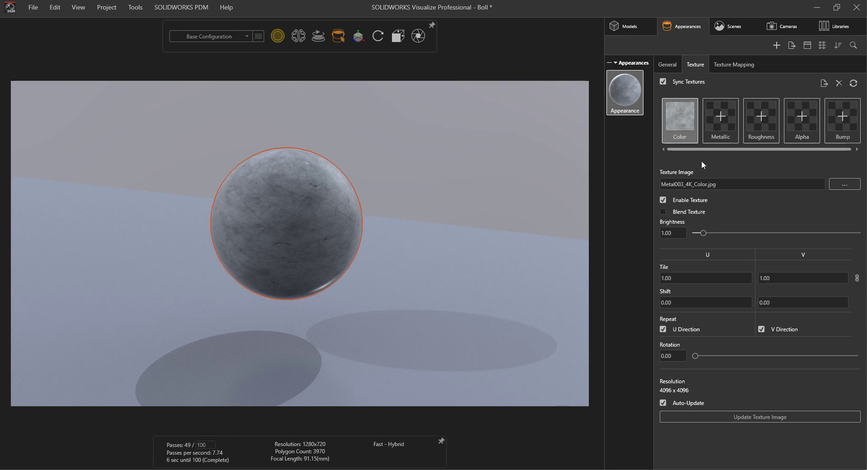
{"action": "left_click", "coordinate": [667, 65]}
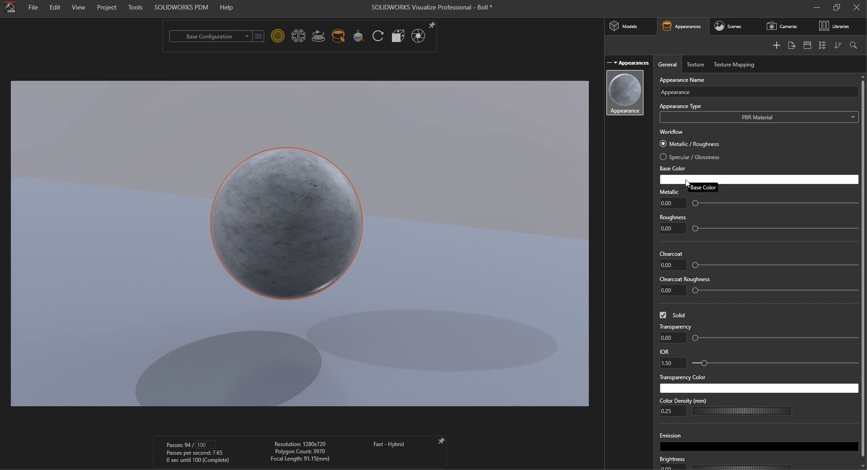
{"action": "left_click", "coordinate": [699, 65]}
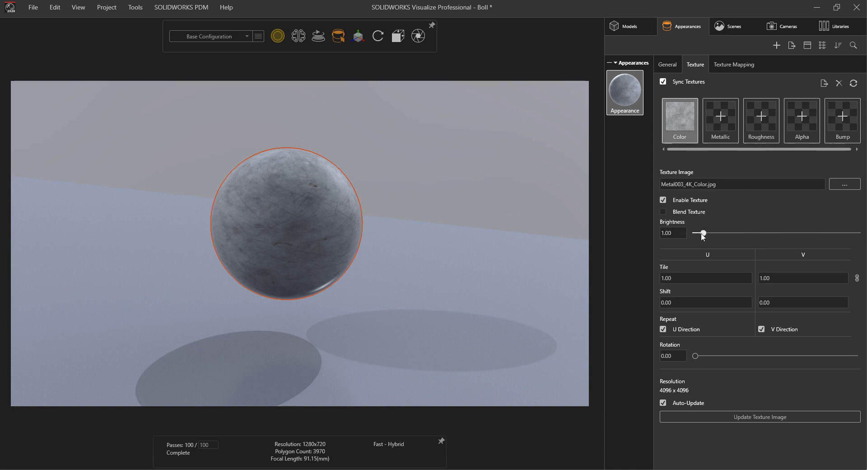
{"action": "mouse_move", "coordinate": [705, 234]}
{"action": "left_mouse_down"}
{"action": "mouse_move", "coordinate": [752, 234]}
{"action": "mouse_move", "coordinate": [699, 234]}
{"action": "mouse_move", "coordinate": [727, 235]}
{"action": "left_mouse_up"}
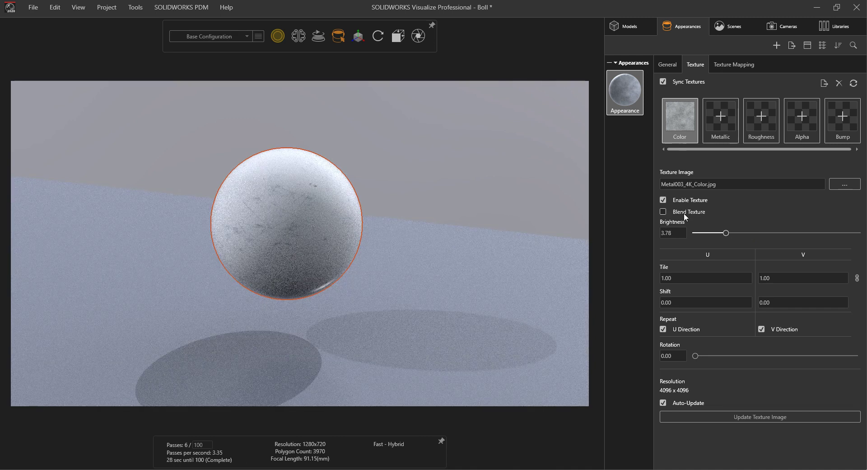
{"action": "type", "text": "1"}
{"action": "key", "text": "Return"}
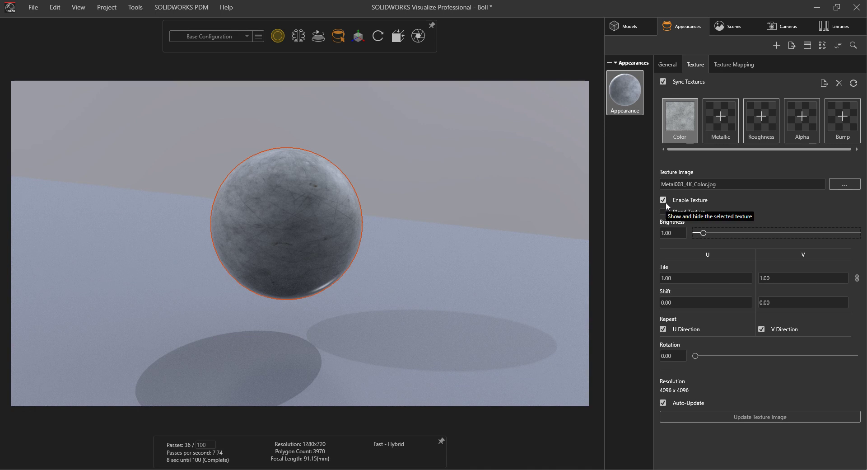
{"action": "left_click", "coordinate": [765, 129]}
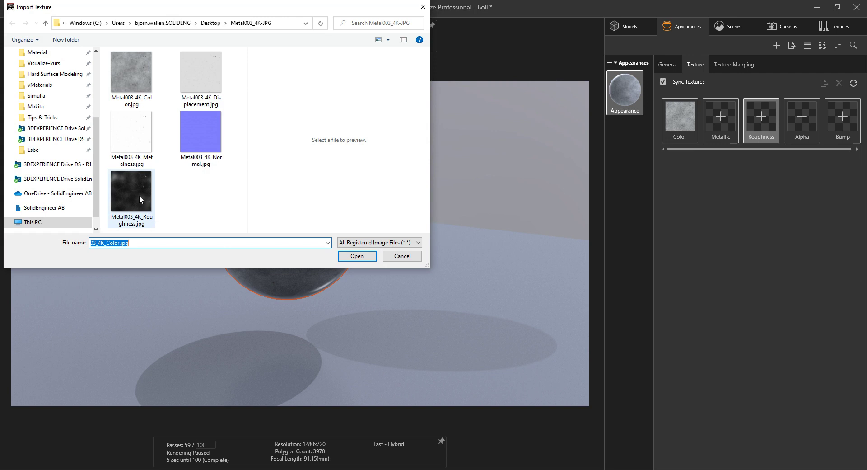
Step: Load Metal003_4K_Roughness.jpg into the Roughness slot with Blend Texture off
{"action": "left_click", "coordinate": [140, 197]}
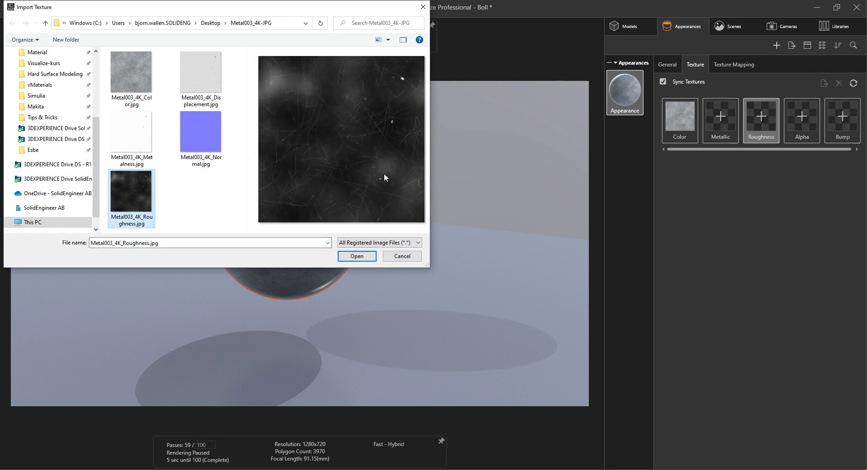
{"action": "left_click", "coordinate": [361, 256]}
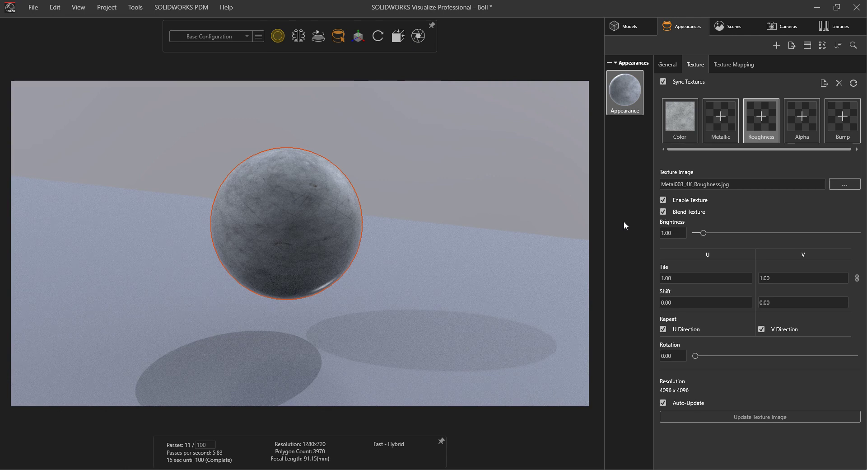
{"action": "left_click", "coordinate": [664, 212]}
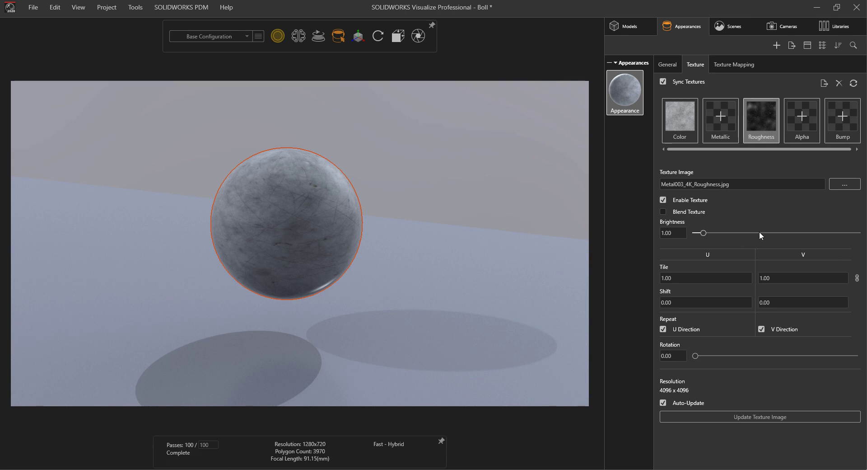
{"action": "left_click", "coordinate": [721, 124]}
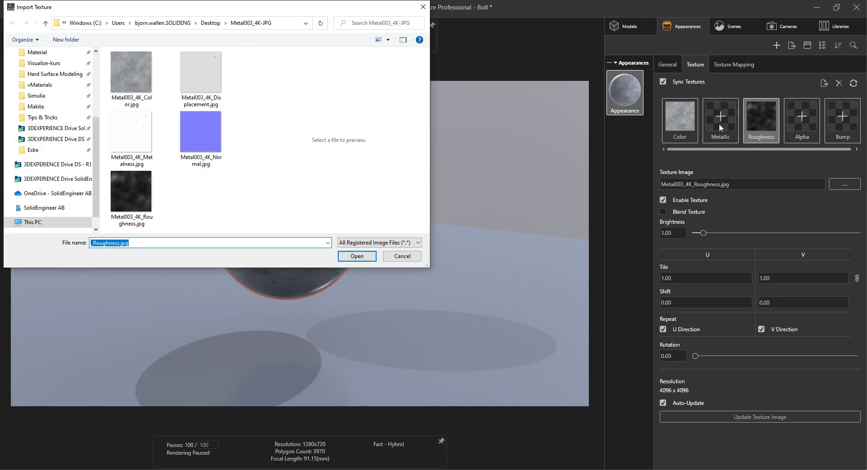
Step: Load Metal003_4K_Metalness.jpg into the Metallic slot, unblended, and zoom in on the sphere
{"action": "left_click", "coordinate": [135, 138]}
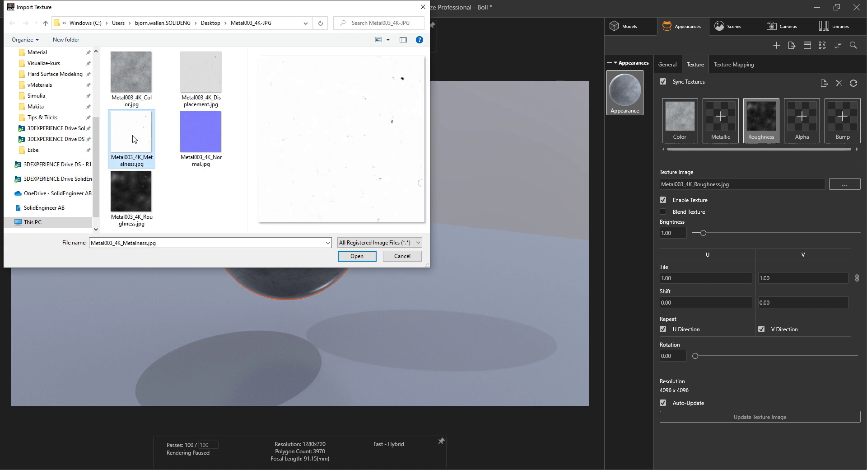
{"action": "left_click", "coordinate": [356, 256]}
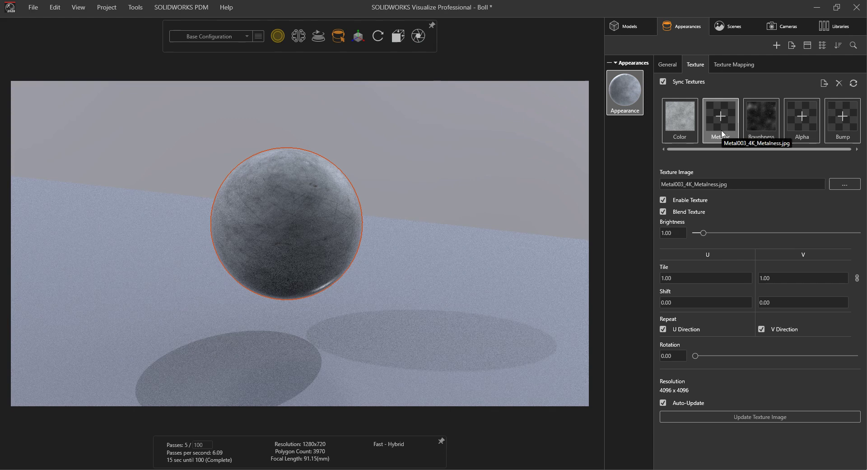
{"action": "left_click", "coordinate": [666, 213]}
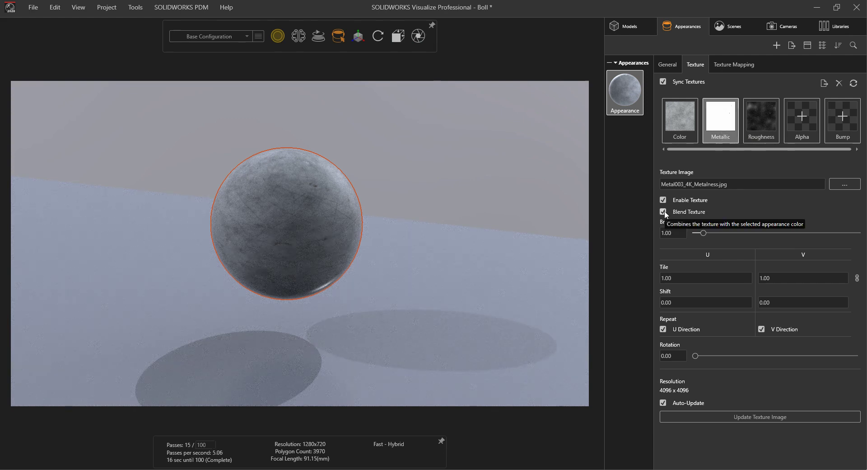
{"action": "left_click", "coordinate": [763, 127]}
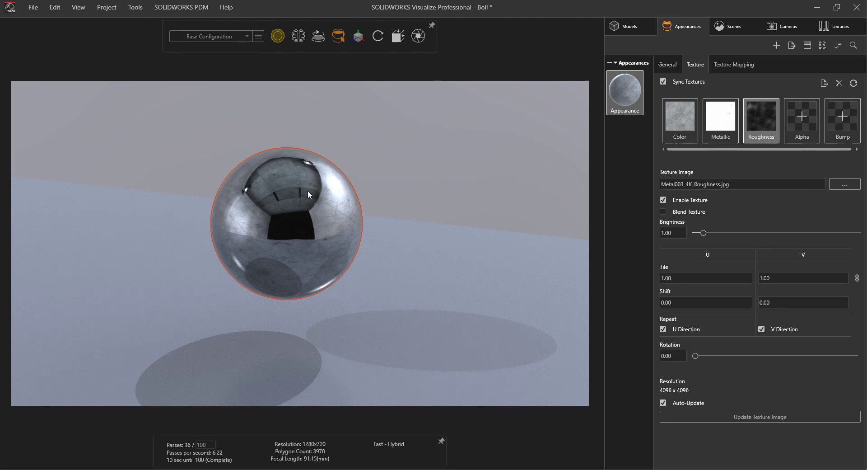
{"action": "scroll", "coordinate": [300, 225], "scroll_direction": "up", "scroll_amount": 2}
{"action": "scroll", "coordinate": [300, 224], "scroll_direction": "up", "scroll_amount": 2}
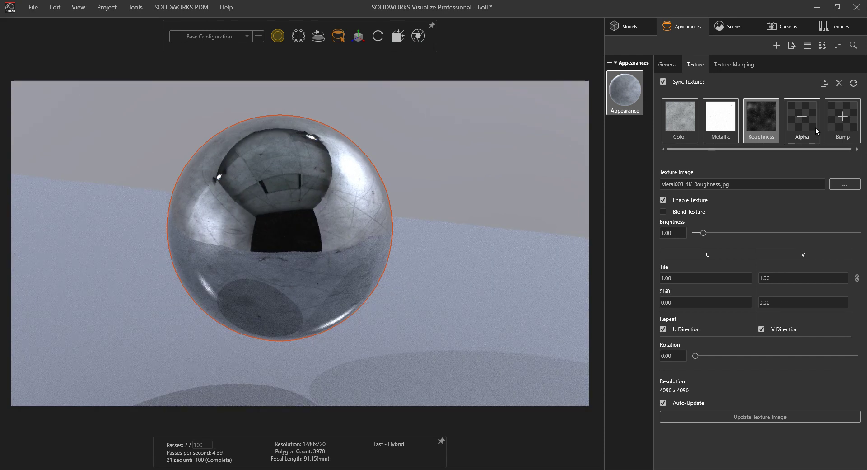
Step: Load Metal003_4K_Normal.jpg into the Bump slot as a normal map at strength 1.00
{"action": "left_click", "coordinate": [843, 121]}
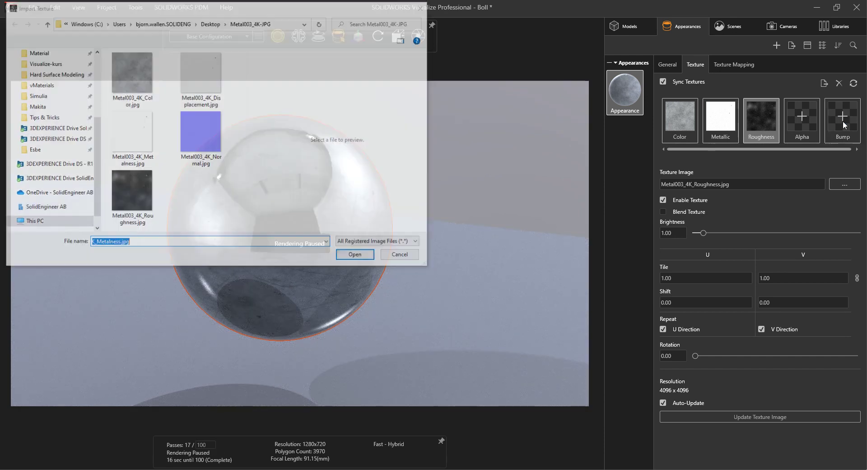
{"action": "left_click", "coordinate": [203, 136]}
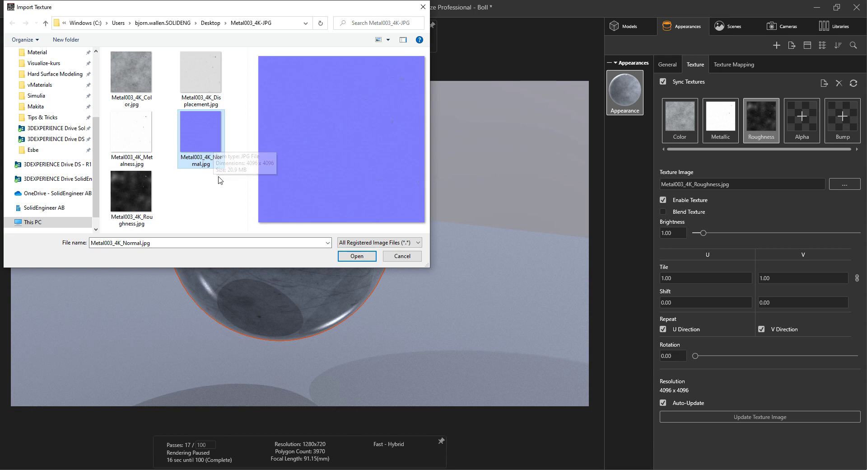
{"action": "left_click", "coordinate": [357, 256]}
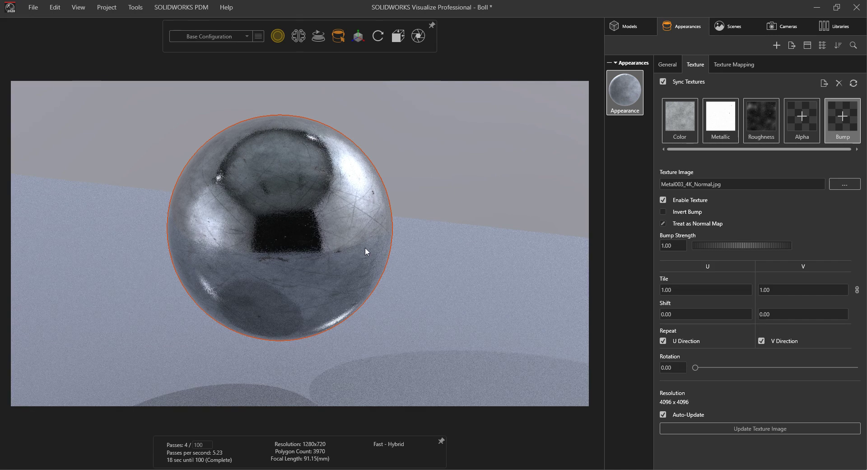
{"action": "scroll", "coordinate": [287, 205], "scroll_direction": "up", "scroll_amount": 3}
{"action": "mouse_move", "coordinate": [286, 205]}
{"action": "left_mouse_down"}
{"action": "mouse_move", "coordinate": [310, 202]}
{"action": "mouse_move", "coordinate": [332, 274]}
{"action": "left_mouse_up"}
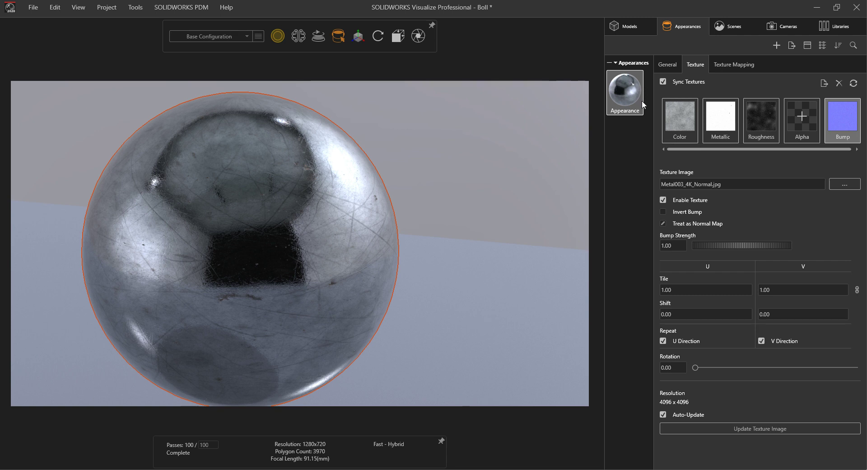
Step: Change the sphere appearance's name to 'PBR Metal' in its General settings
{"action": "left_click", "coordinate": [668, 64]}
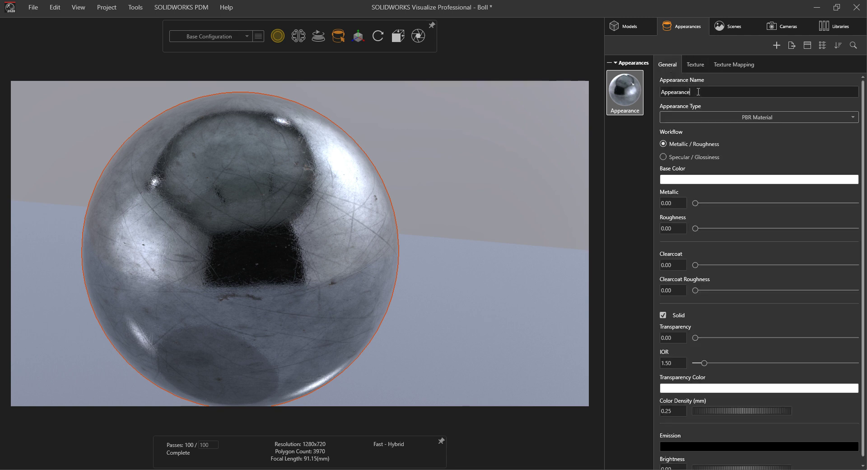
{"action": "type", "text": "PBR "}
{"action": "type", "text": "MEtal"}
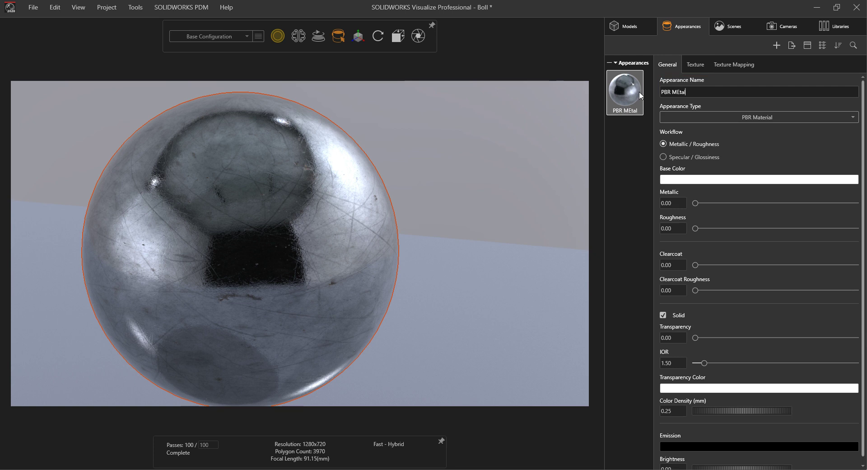
{"action": "key", "text": "BackSpace"}
{"action": "key", "text": "BackSpace"}
{"action": "key", "text": "BackSpace"}
{"action": "key", "text": "BackSpace"}
{"action": "type", "text": "etal"}
Step: Reselect the PBR Metal appearance, then open and close its Export options
{"action": "left_click", "coordinate": [622, 182]}
{"action": "left_click", "coordinate": [624, 90]}
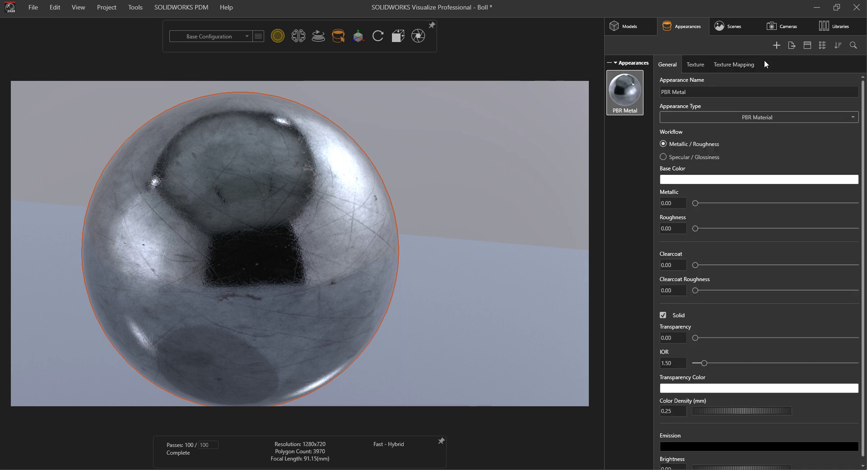
{"action": "left_click", "coordinate": [792, 45]}
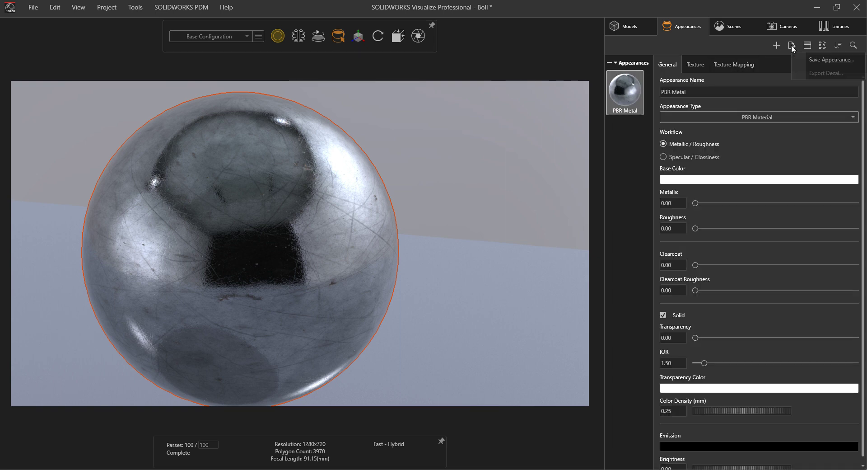
{"action": "left_click", "coordinate": [813, 61]}
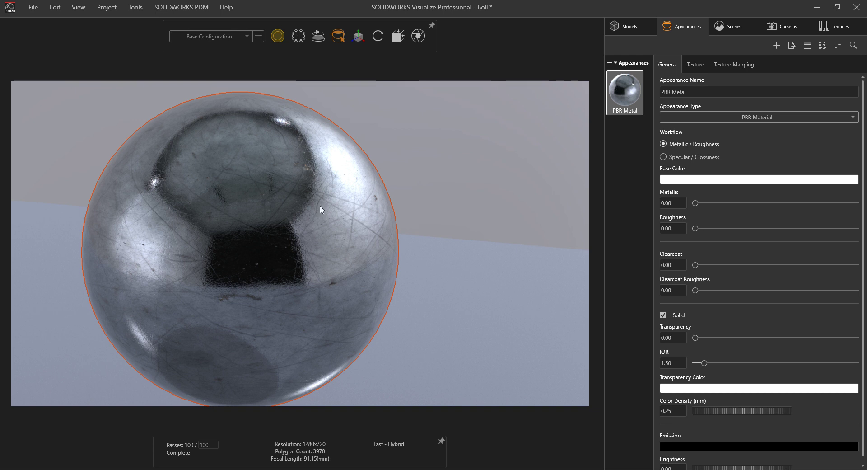
{"action": "scroll", "coordinate": [424, 199], "scroll_direction": "down", "scroll_amount": 3}
Step: Add a new appearance from the Appearances list, set its type to PBR Material, and view its texture maps
{"action": "scroll", "coordinate": [411, 217], "scroll_direction": "down", "scroll_amount": 3}
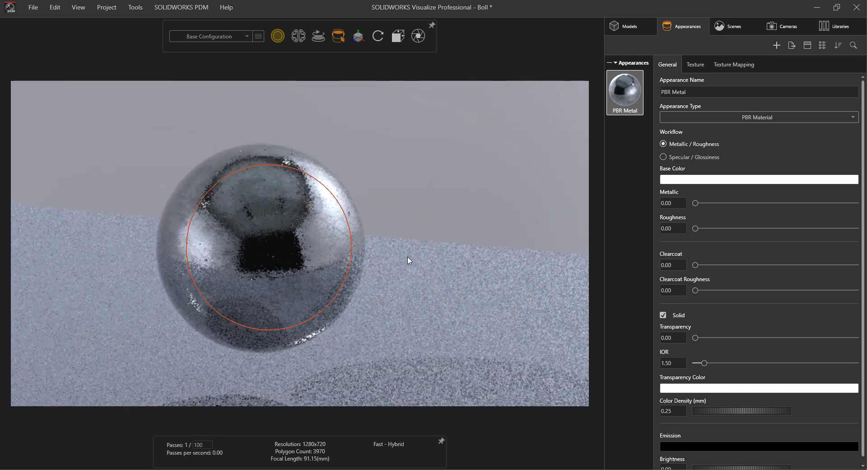
{"action": "left_click", "coordinate": [403, 184]}
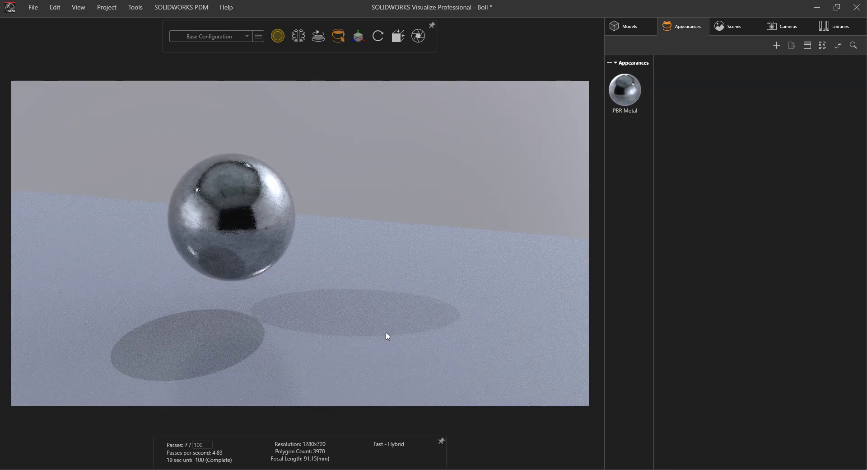
{"action": "right_click", "coordinate": [621, 175]}
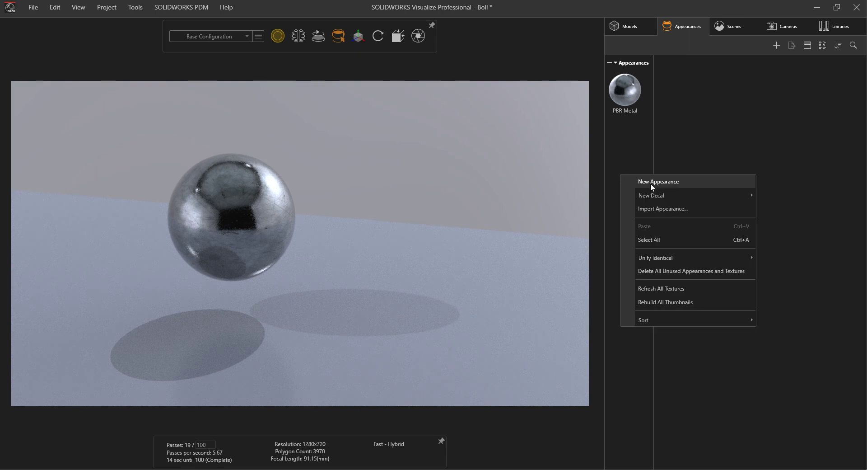
{"action": "left_click", "coordinate": [652, 182]}
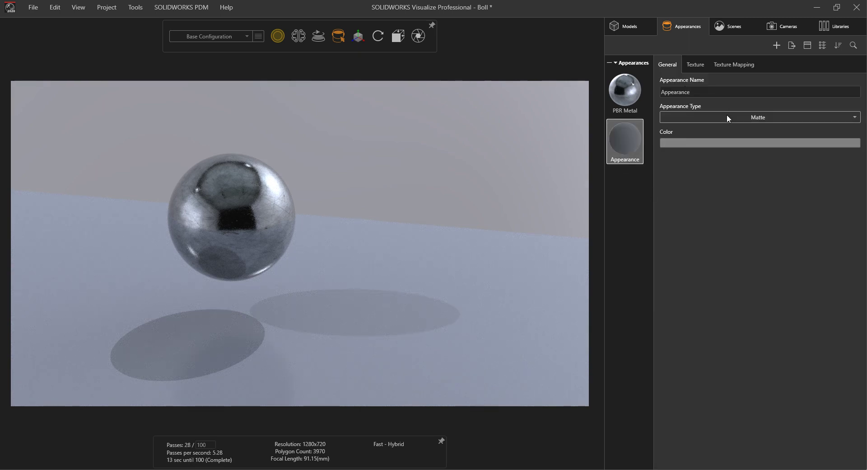
{"action": "left_click", "coordinate": [727, 116]}
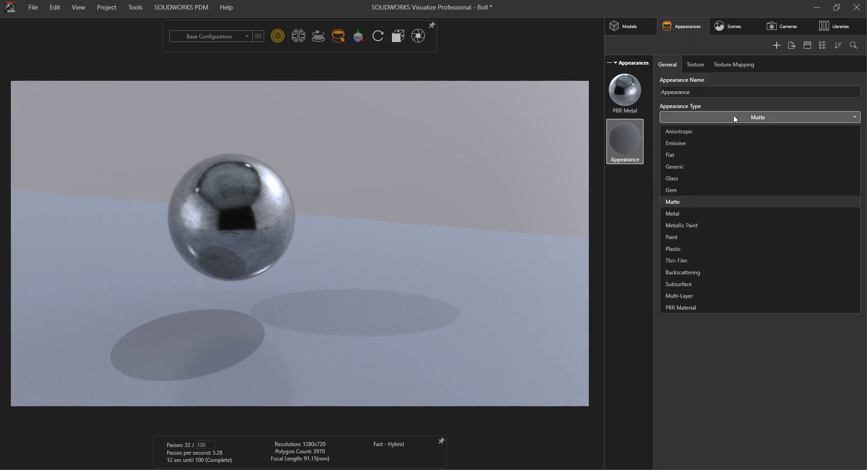
{"action": "left_click", "coordinate": [694, 307]}
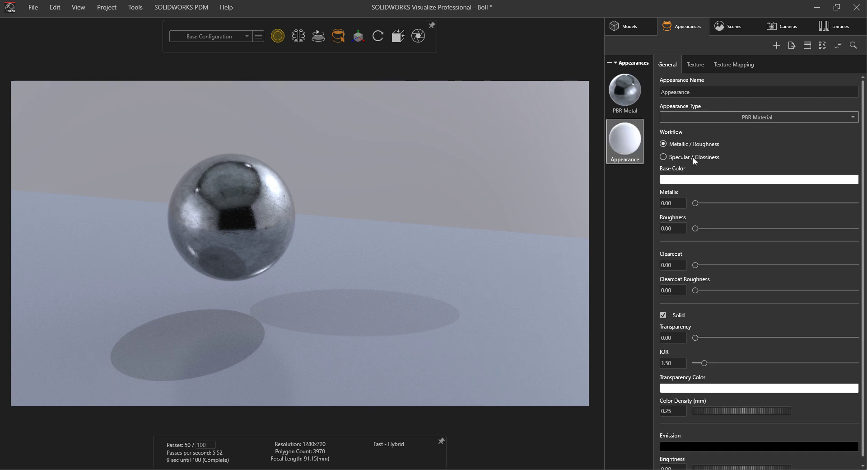
{"action": "left_click", "coordinate": [700, 64]}
Step: Load Tiles072_4K_Color.jpg from Desktop > Tiles072_4K-JPG into the Color slot, skip auto-loading, and turn off Blend Texture
{"action": "left_click", "coordinate": [687, 123]}
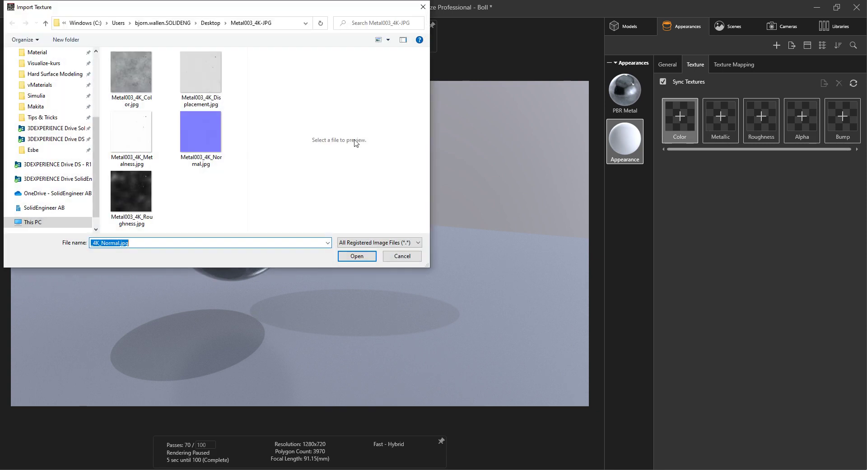
{"action": "left_click", "coordinate": [208, 26]}
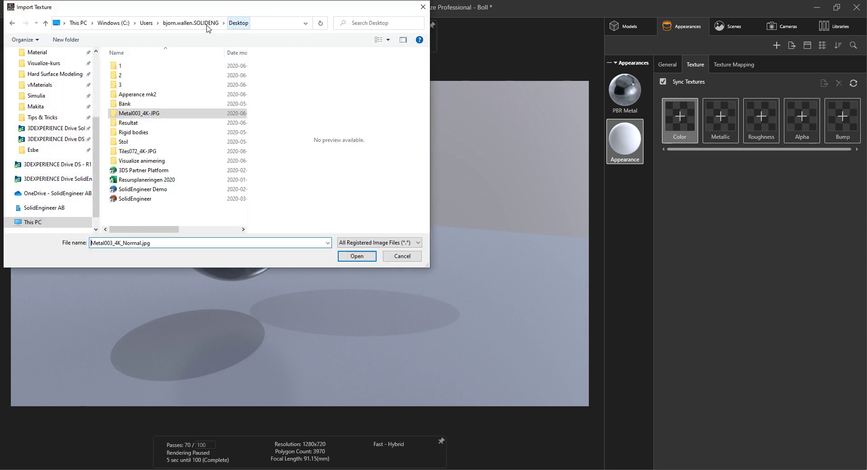
{"action": "double_click", "coordinate": [149, 153]}
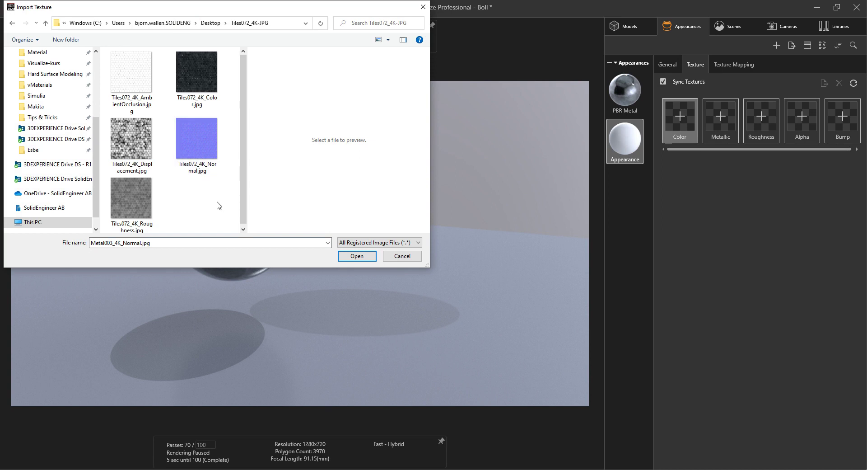
{"action": "left_click", "coordinate": [205, 85]}
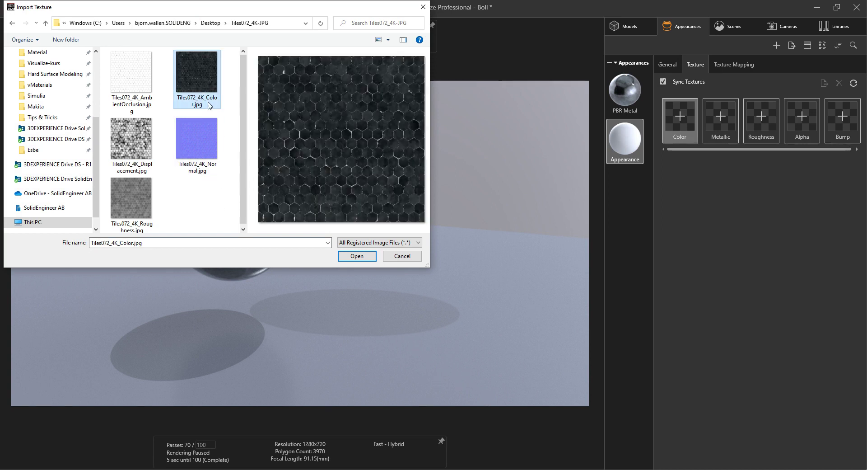
{"action": "left_click", "coordinate": [352, 255]}
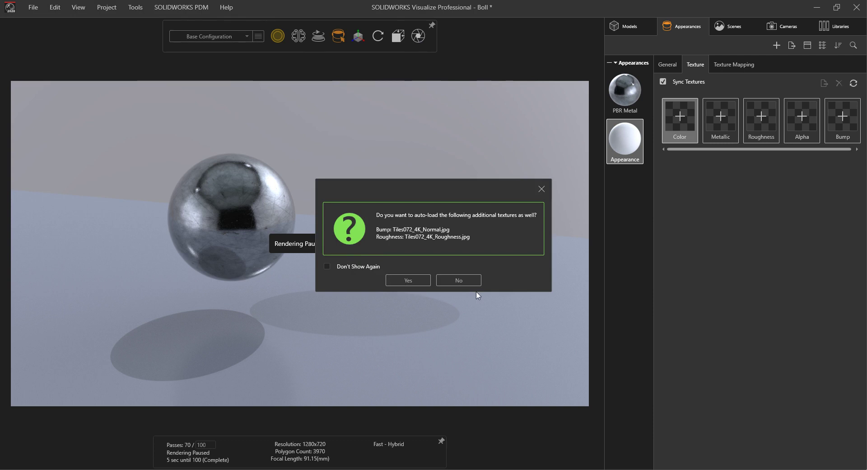
{"action": "left_click", "coordinate": [459, 280]}
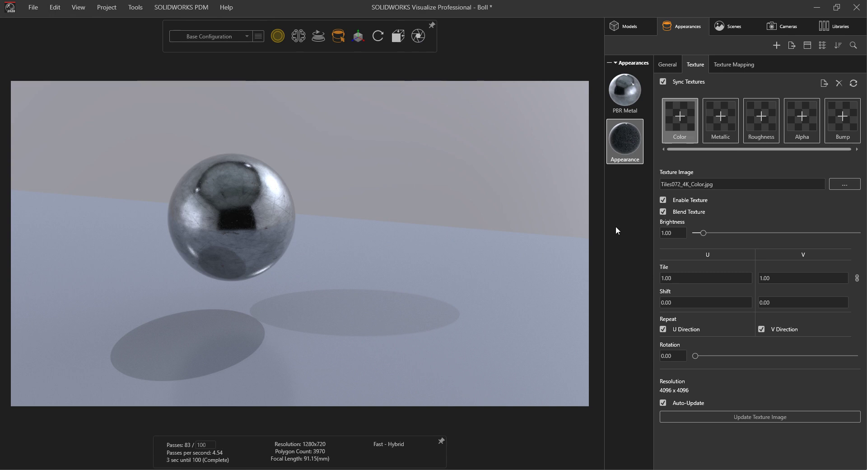
{"action": "left_click", "coordinate": [664, 212]}
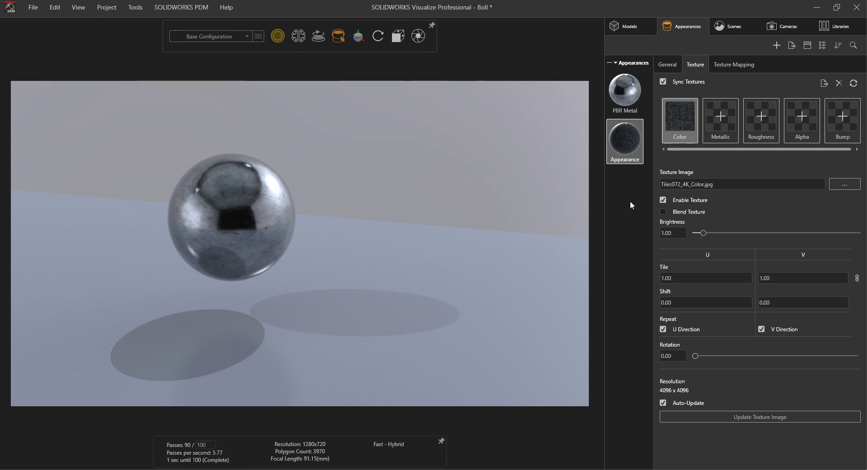
Step: Apply the tile appearance to the floor plane and reselect it for editing
{"action": "left_click_drag", "start_coordinate": [630, 140], "coordinate": [394, 262]}
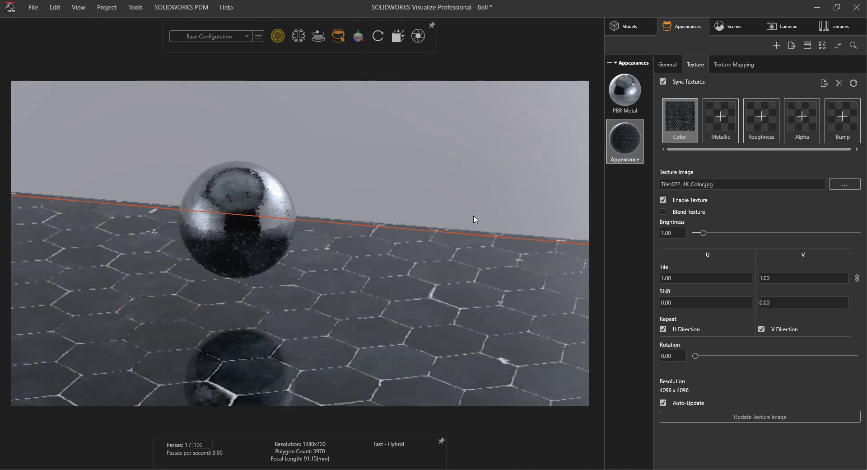
{"action": "left_click", "coordinate": [380, 194]}
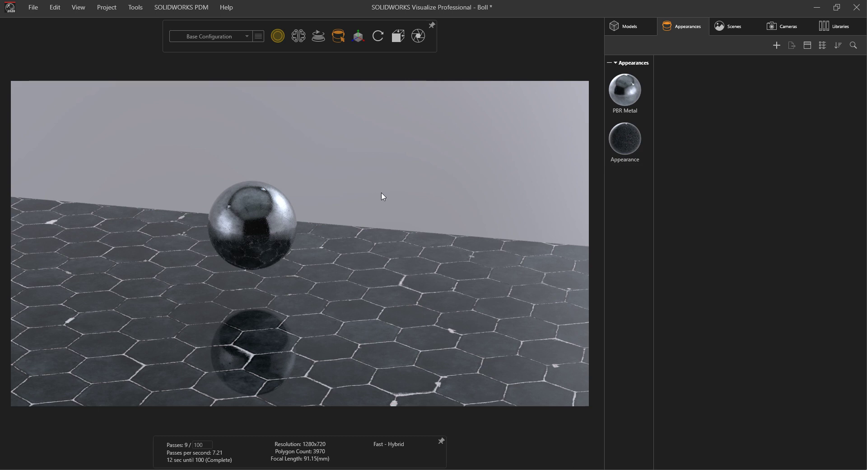
{"action": "left_click", "coordinate": [627, 145]}
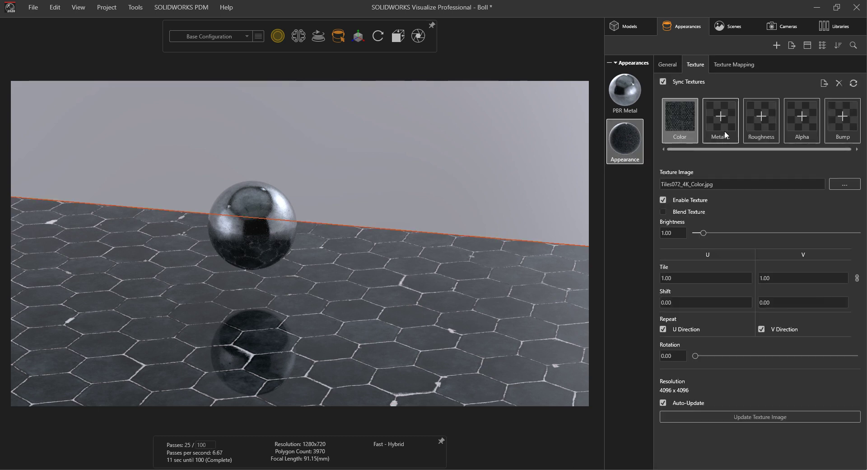
Step: Load Tiles072_4K_Roughness.jpg into the tile appearance's Roughness slot
{"action": "left_click", "coordinate": [757, 123]}
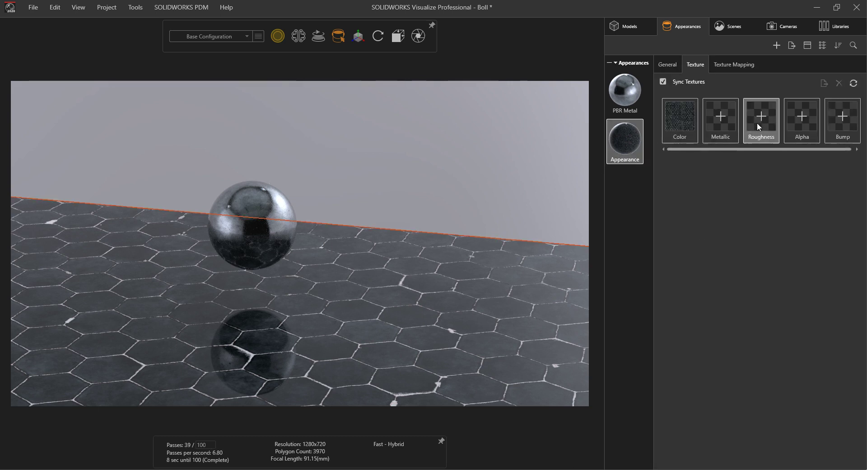
{"action": "left_click", "coordinate": [757, 122]}
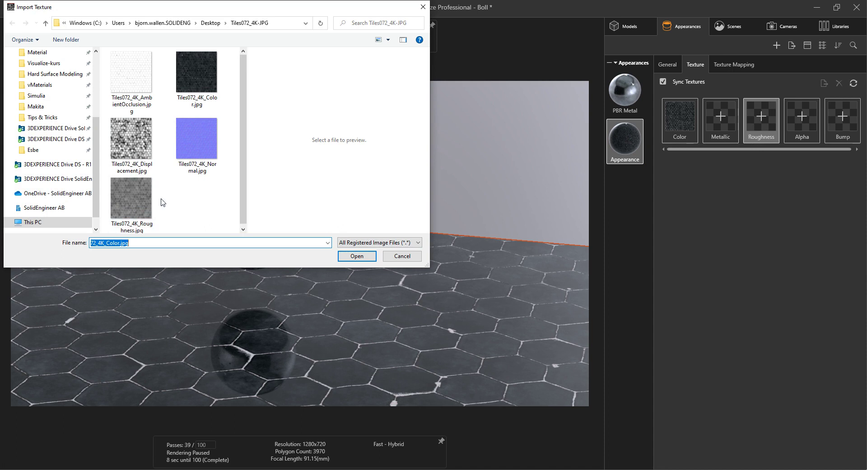
{"action": "left_click", "coordinate": [135, 208]}
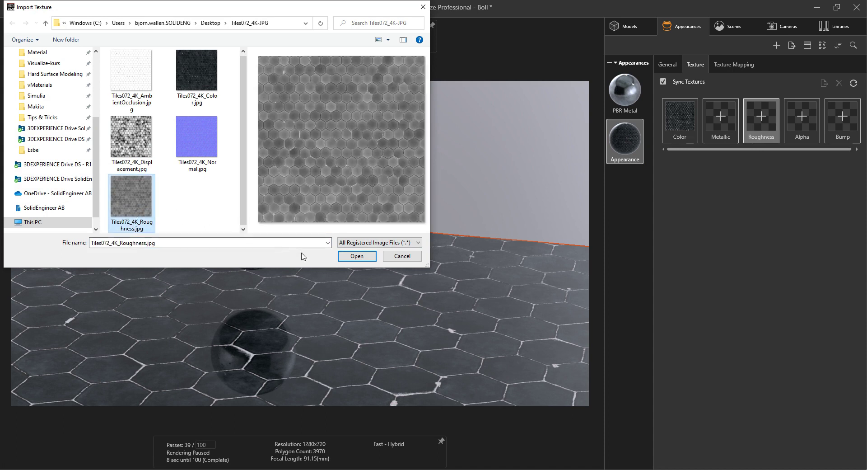
{"action": "left_click", "coordinate": [340, 256]}
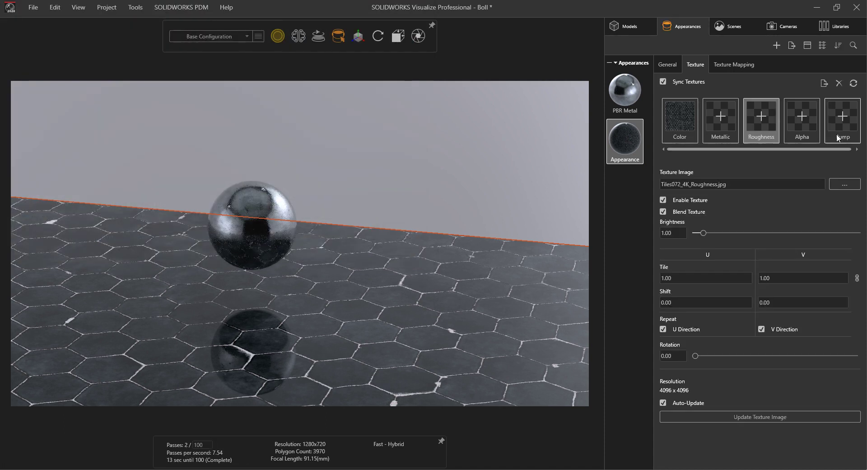
Step: Load Tiles072_4K_Normal.jpg as the bump map, then return to the Roughness settings
{"action": "left_click", "coordinate": [838, 136]}
{"action": "left_click", "coordinate": [197, 140]}
{"action": "left_click", "coordinate": [357, 256]}
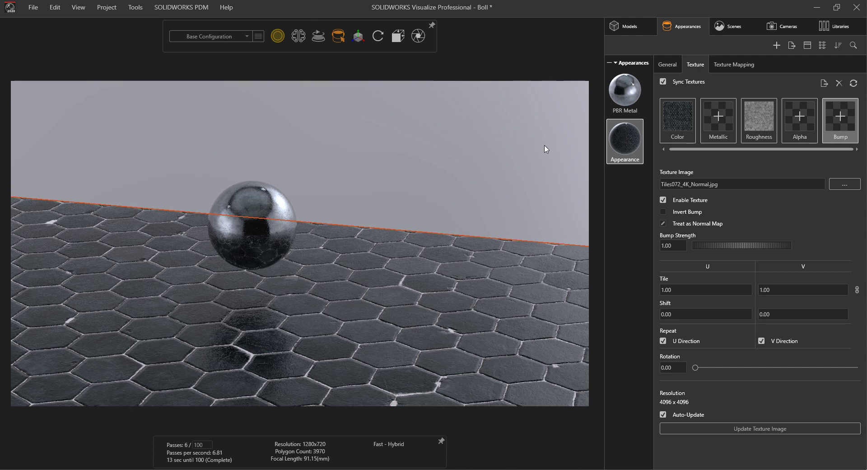
{"action": "left_click", "coordinate": [764, 132]}
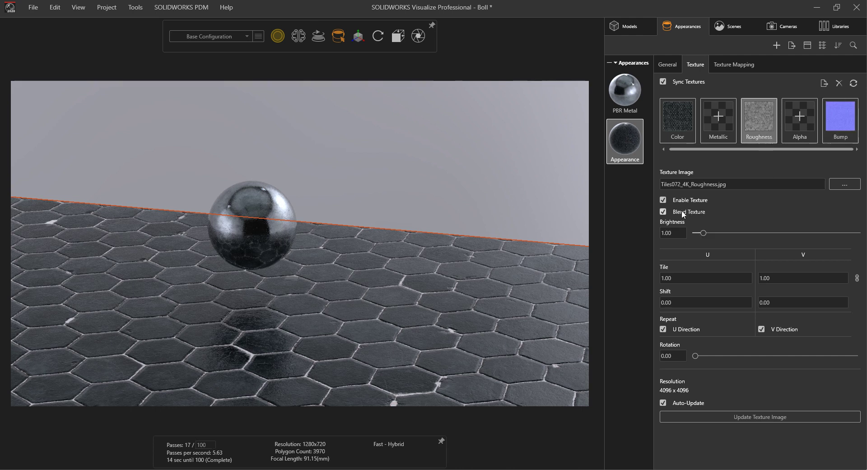
Step: Frame the whole floor, then disable the tile appearance's Color and Roughness textures
{"action": "left_click", "coordinate": [411, 198]}
{"action": "mouse_move", "coordinate": [372, 258]}
{"action": "left_mouse_down"}
{"action": "mouse_move", "coordinate": [283, 335]}
{"action": "mouse_move", "coordinate": [270, 332]}
{"action": "left_mouse_up"}
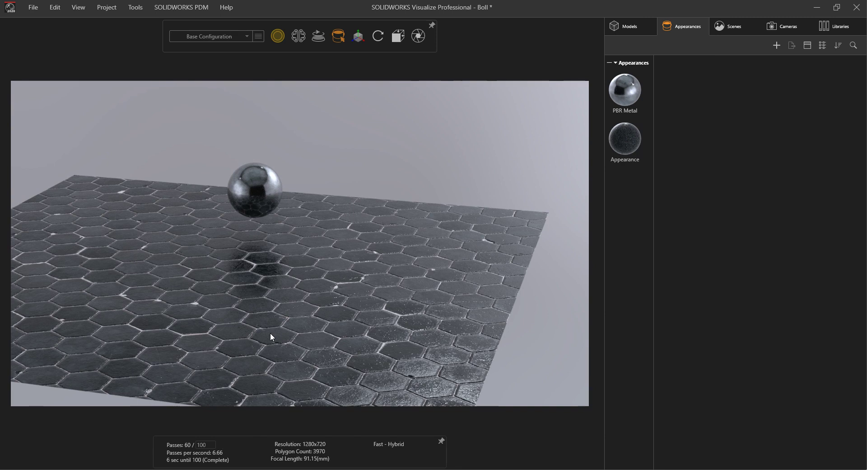
{"action": "left_click", "coordinate": [621, 145]}
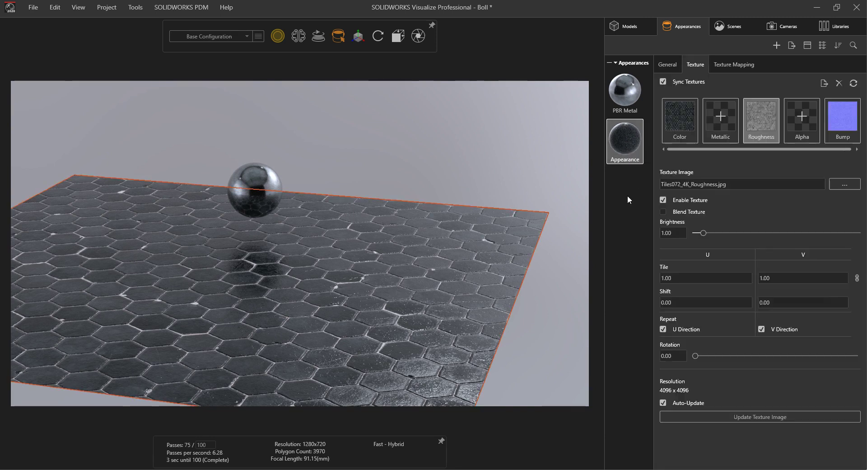
{"action": "left_click", "coordinate": [683, 123]}
{"action": "left_click", "coordinate": [665, 200]}
{"action": "left_click", "coordinate": [757, 140]}
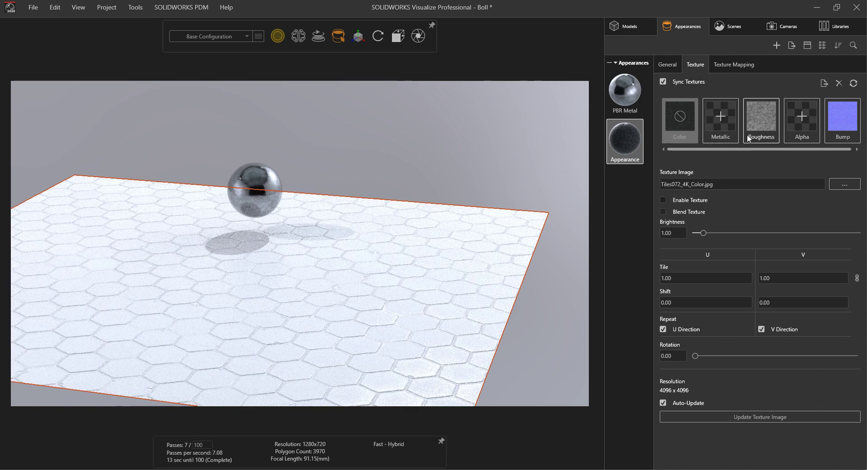
{"action": "left_click", "coordinate": [667, 199]}
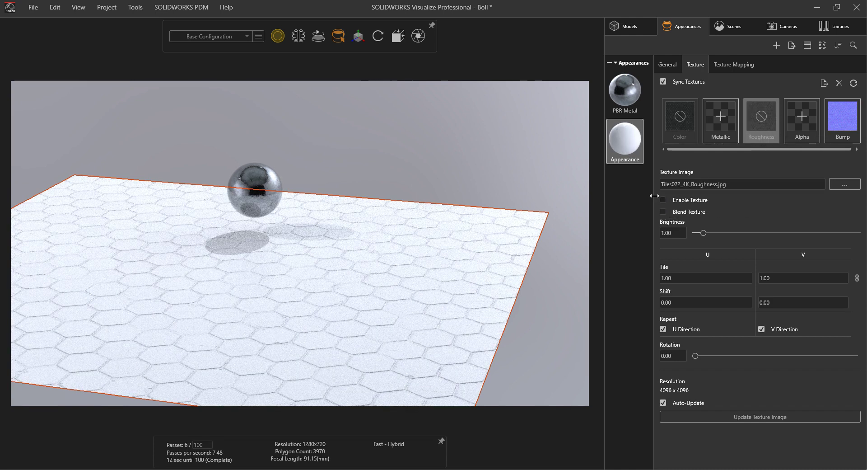
Step: Set the floor appearance's base colour to grey at HSV Value 69
{"action": "left_click", "coordinate": [668, 66]}
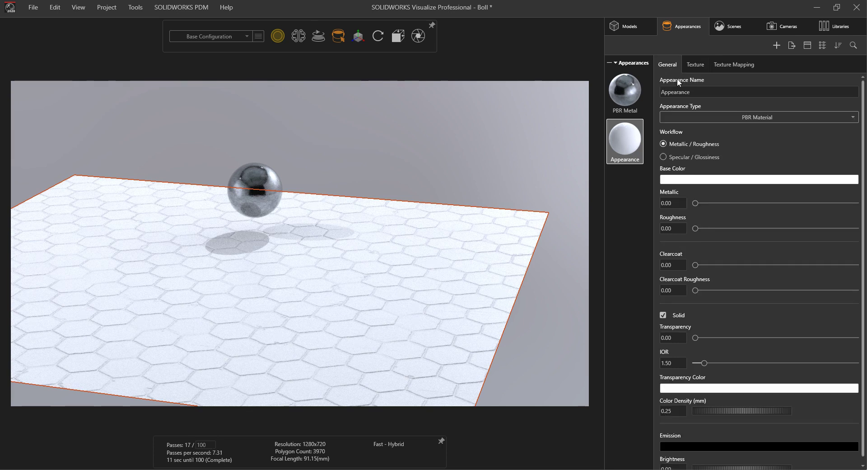
{"action": "left_click", "coordinate": [689, 179]}
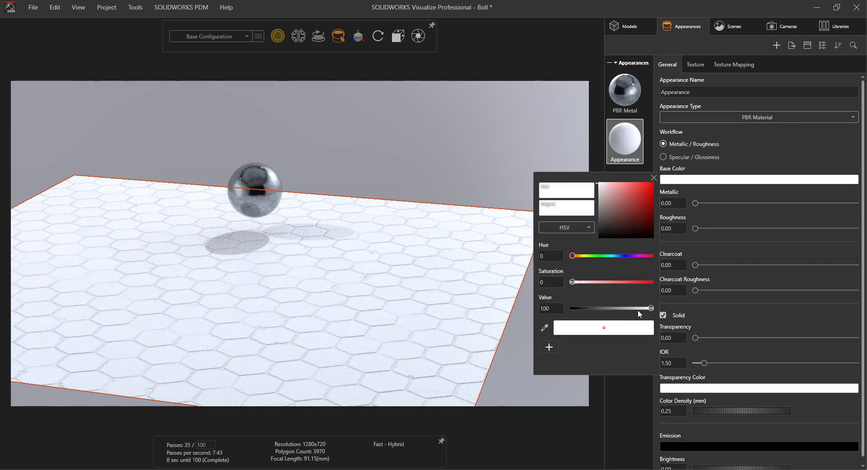
{"action": "left_click_drag", "start_coordinate": [638, 309], "coordinate": [627, 312]}
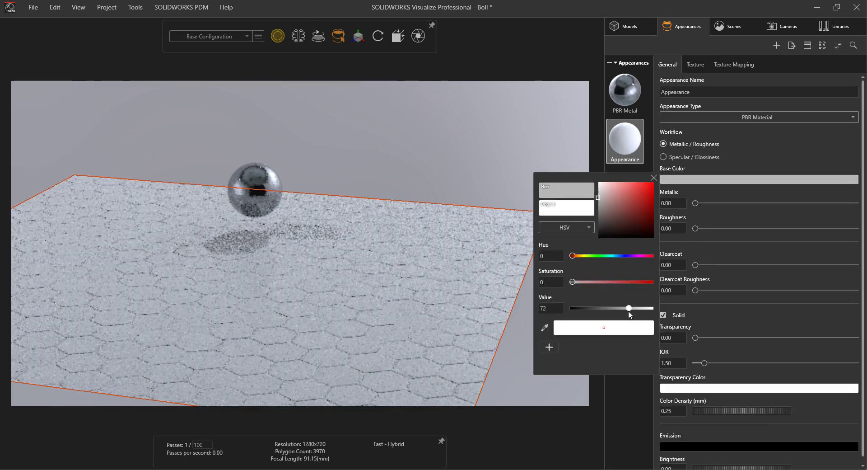
{"action": "left_click", "coordinate": [491, 136]}
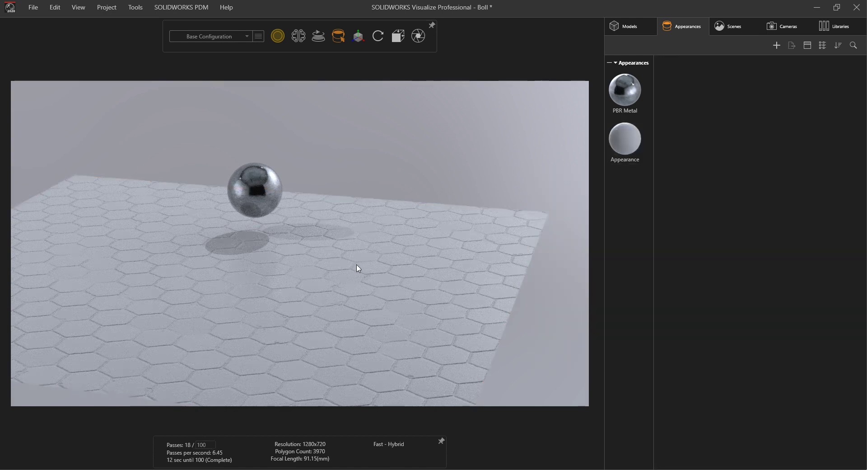
{"action": "left_click_drag", "start_coordinate": [359, 269], "coordinate": [333, 339]}
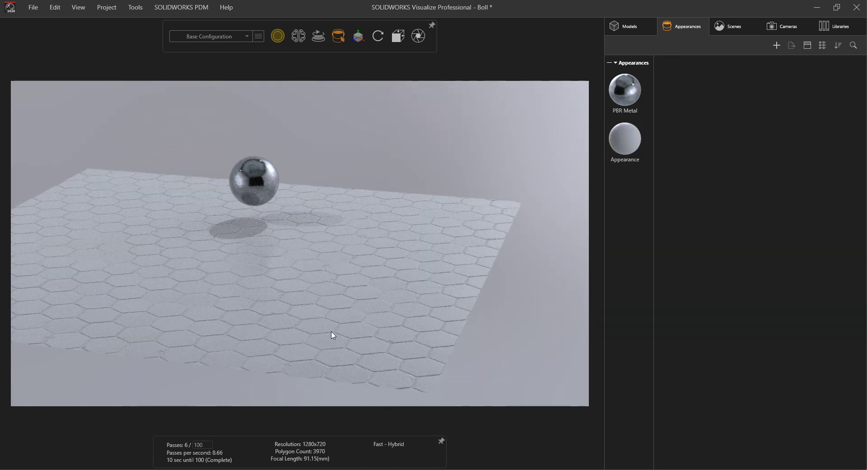
{"action": "left_click_drag", "start_coordinate": [330, 331], "coordinate": [344, 345]}
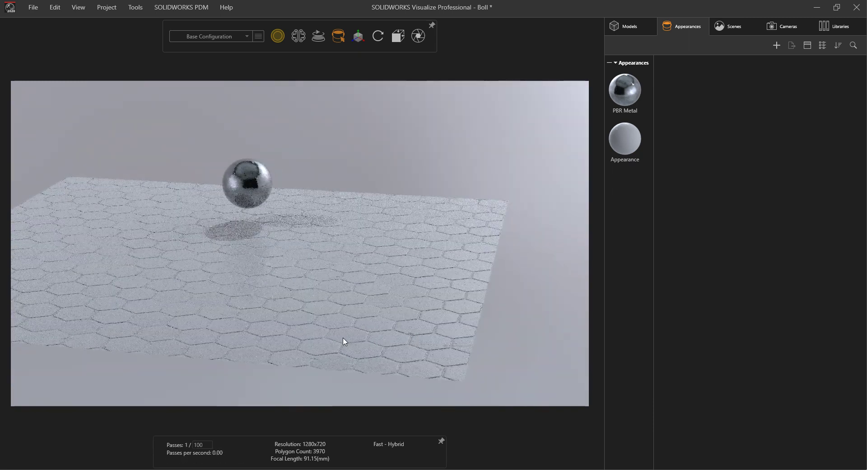
Step: Disable the floor's bump map and re-enable its Tiles072 roughness texture
{"action": "left_click", "coordinate": [628, 156]}
{"action": "left_click", "coordinate": [705, 70]}
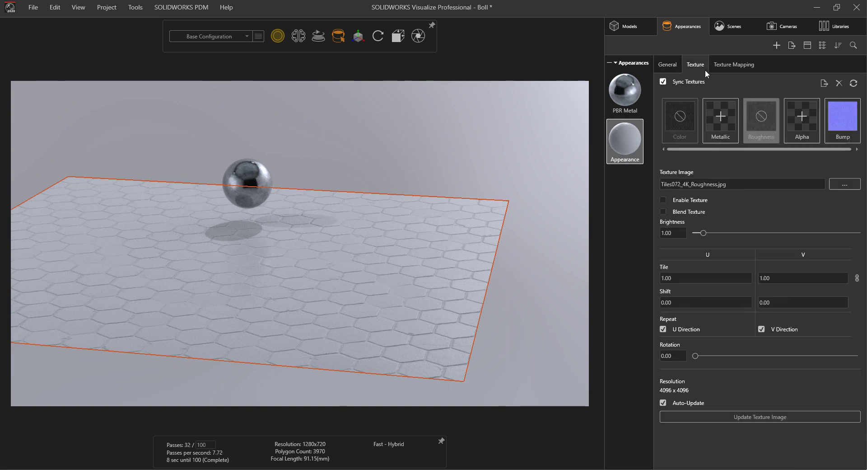
{"action": "left_click", "coordinate": [663, 200]}
{"action": "left_click", "coordinate": [759, 126]}
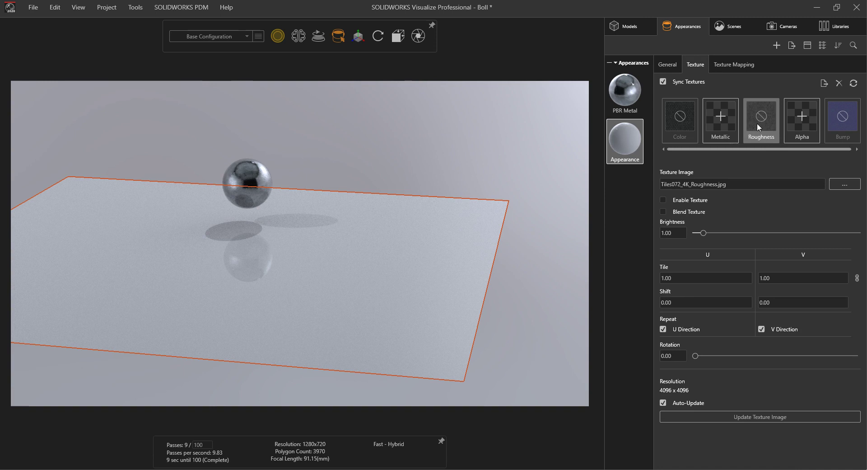
{"action": "left_click", "coordinate": [664, 199]}
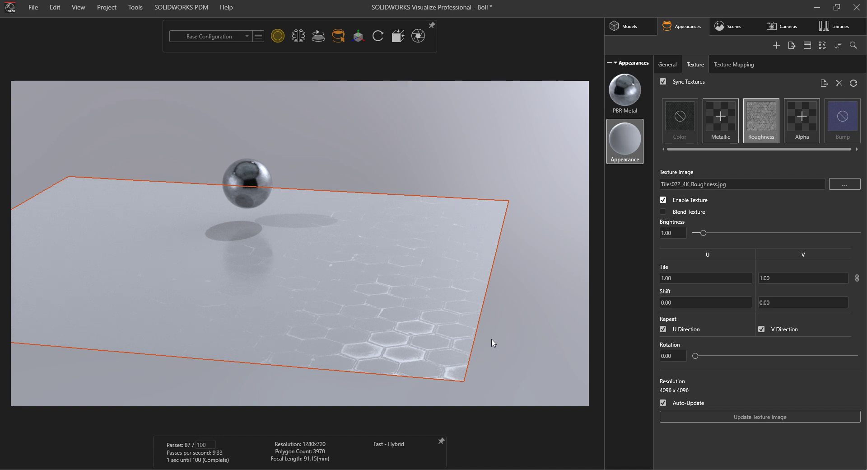
{"action": "left_click", "coordinate": [500, 307]}
{"action": "mouse_move", "coordinate": [501, 306]}
{"action": "left_mouse_down"}
{"action": "mouse_move", "coordinate": [509, 322]}
{"action": "mouse_move", "coordinate": [506, 304]}
{"action": "left_mouse_up"}
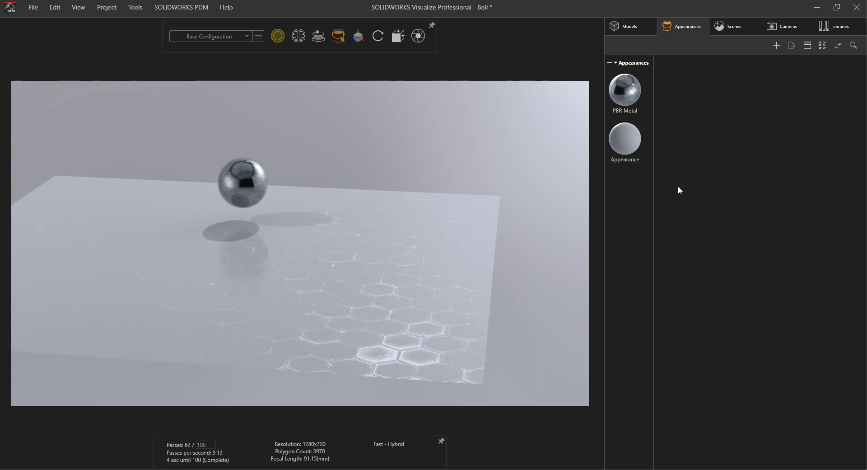
{"action": "left_click", "coordinate": [626, 140]}
Step: Turn the floor's roughness texture off and its colour texture back on
{"action": "left_click", "coordinate": [678, 200]}
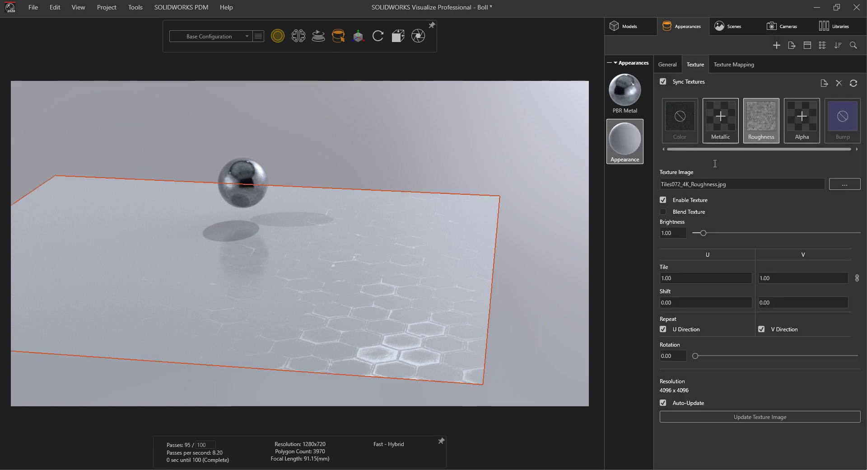
{"action": "left_click", "coordinate": [675, 131]}
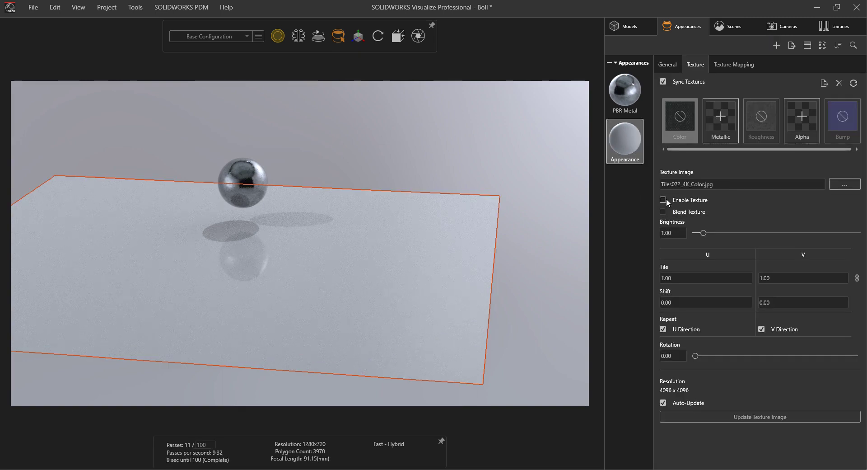
{"action": "left_click", "coordinate": [665, 200]}
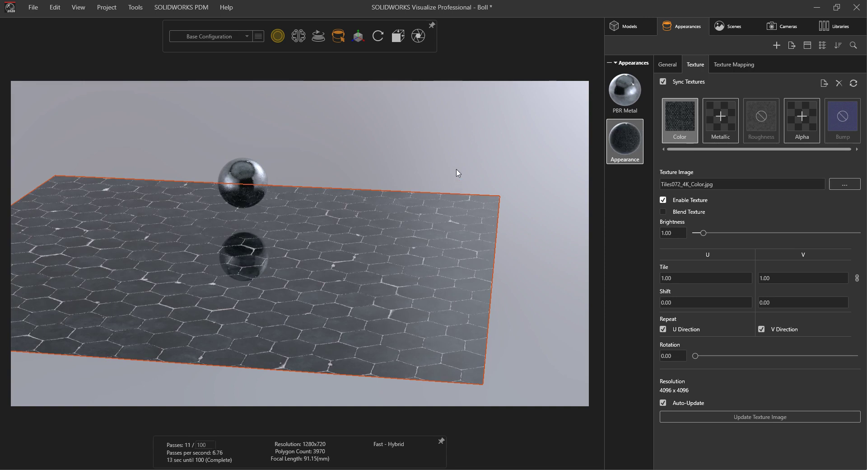
{"action": "left_click", "coordinate": [458, 171]}
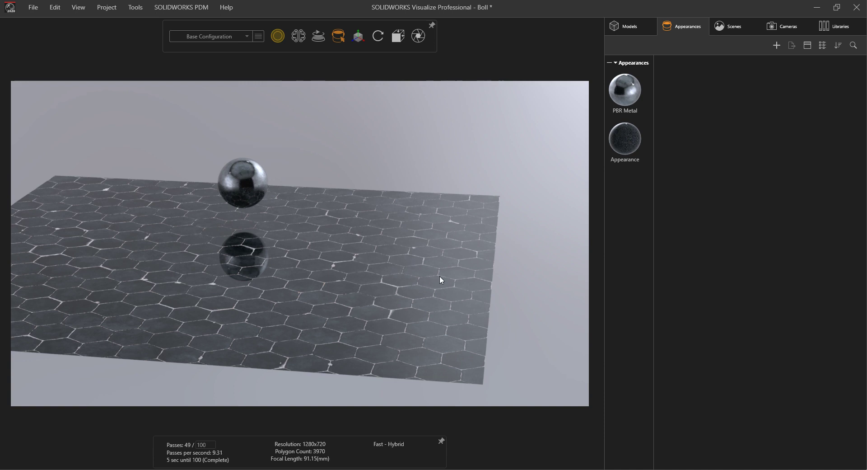
Step: Keep roughness on, re-enable the Tiles072_4K_Normal.jpg bump map, and view the tiles from a new angle
{"action": "left_click", "coordinate": [616, 151]}
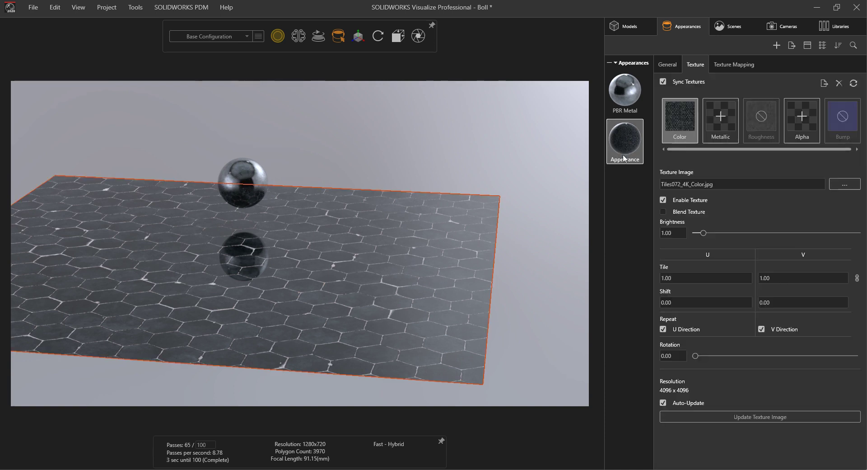
{"action": "left_click", "coordinate": [756, 124]}
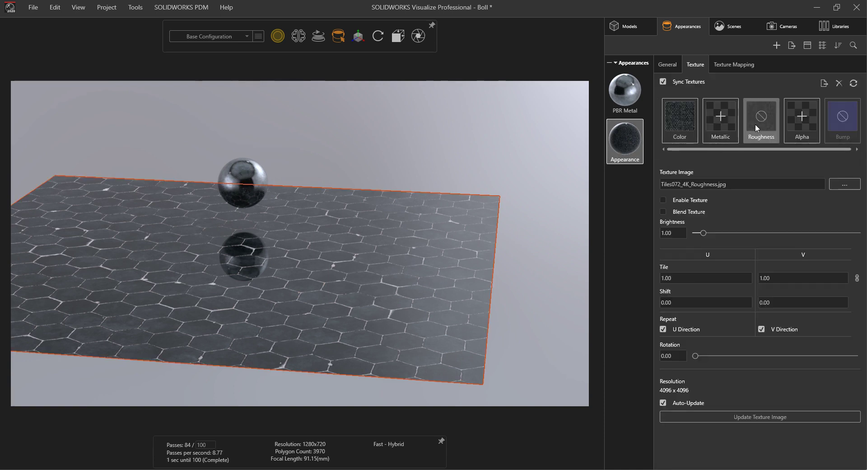
{"action": "left_click", "coordinate": [665, 199]}
{"action": "left_click", "coordinate": [667, 200]}
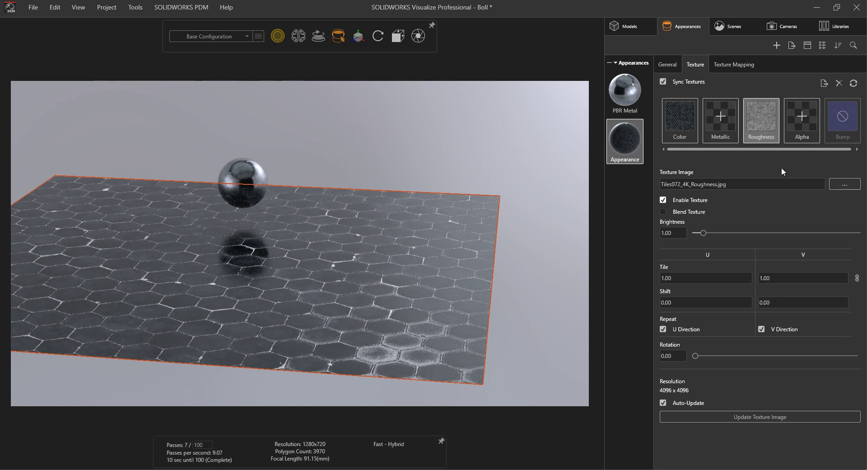
{"action": "left_click", "coordinate": [836, 120]}
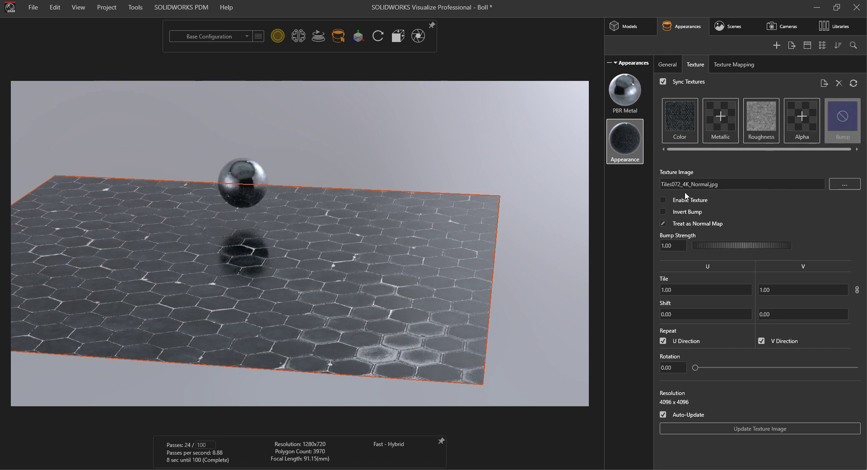
{"action": "left_click", "coordinate": [664, 200]}
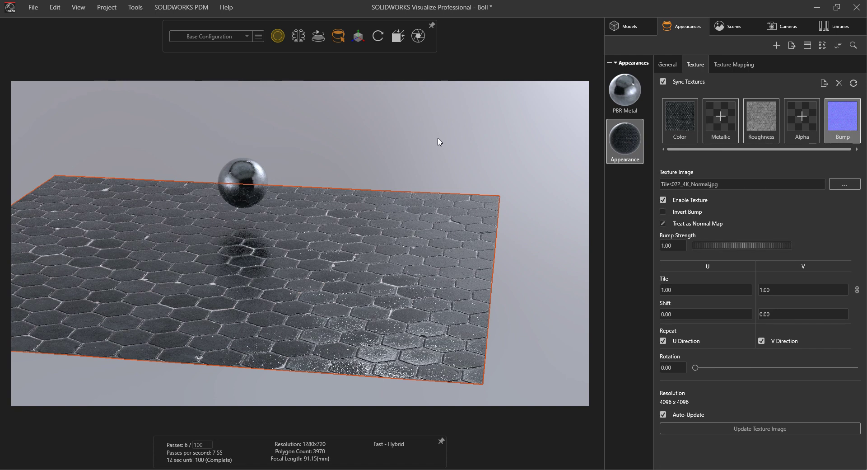
{"action": "left_click", "coordinate": [445, 147]}
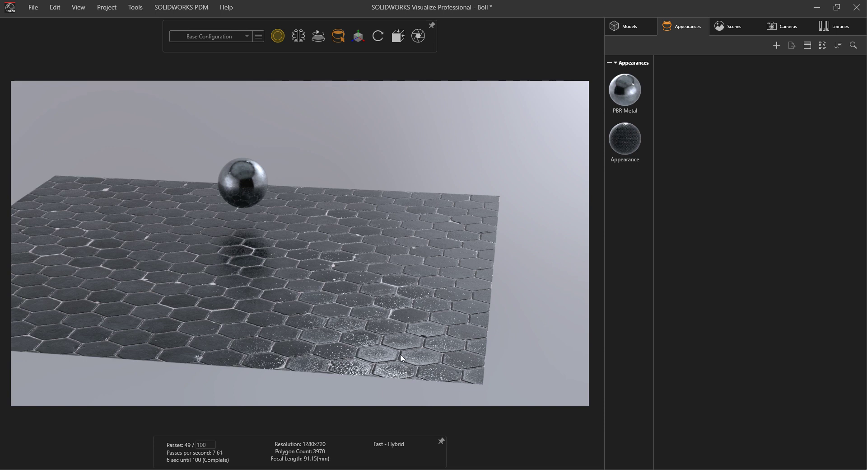
{"action": "mouse_move", "coordinate": [384, 336]}
{"action": "left_mouse_down"}
{"action": "mouse_move", "coordinate": [327, 322]}
{"action": "mouse_move", "coordinate": [334, 315]}
{"action": "mouse_move", "coordinate": [333, 335]}
{"action": "left_mouse_up"}
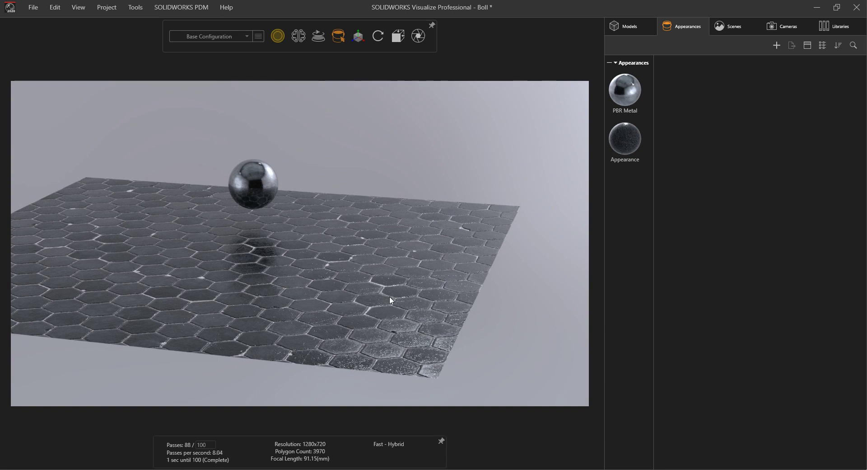
{"action": "left_click", "coordinate": [619, 149]}
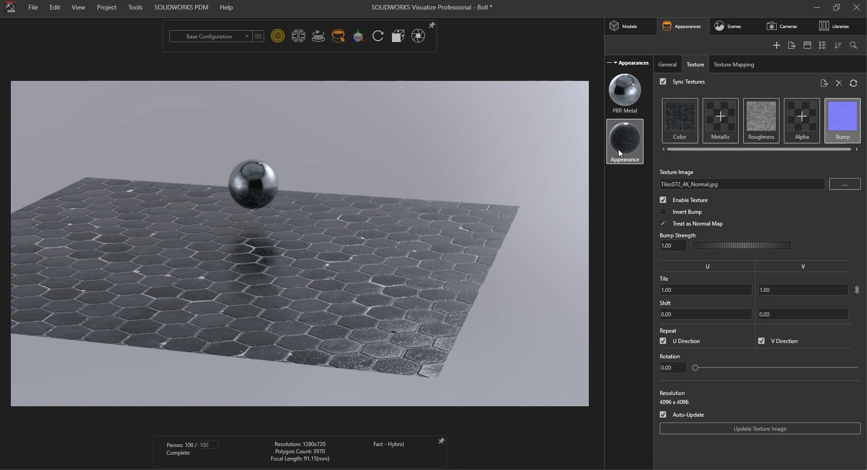
Step: Check the tile appearance's General and Texture settings and PBR Metal's maps, then close the editor
{"action": "left_click", "coordinate": [667, 65]}
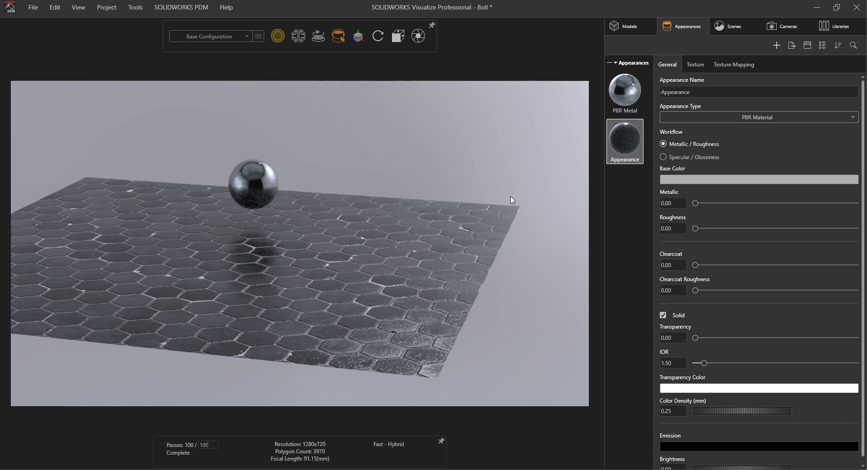
{"action": "left_click", "coordinate": [698, 64]}
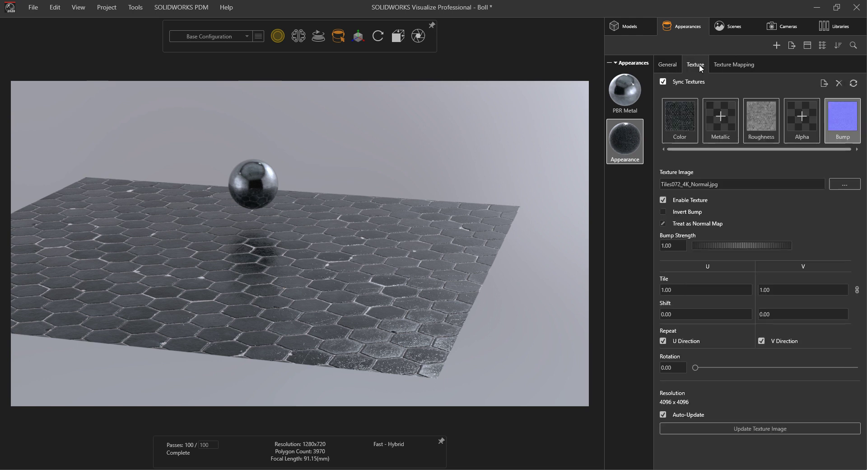
{"action": "left_click", "coordinate": [638, 96]}
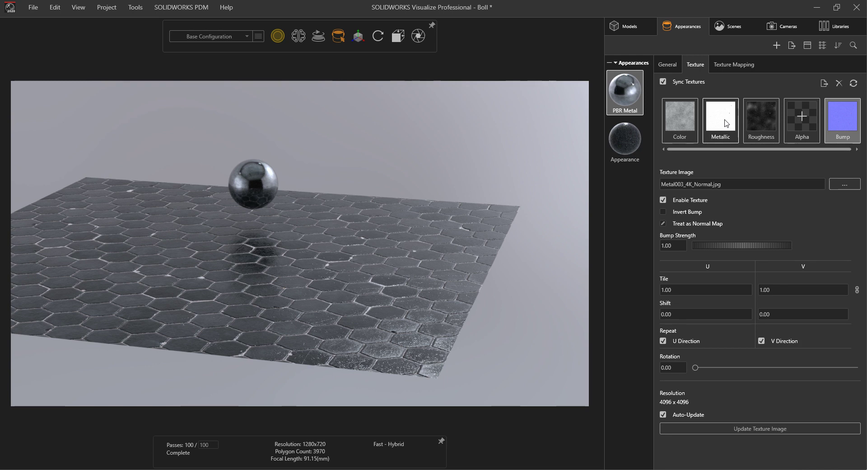
{"action": "left_click", "coordinate": [496, 178]}
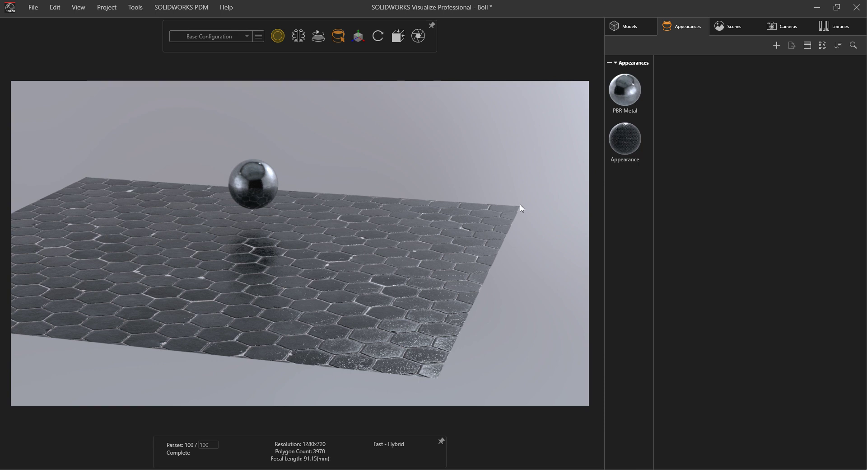
Step: Switch to Firefox and bring up the HDRI Haven tab
{"action": "key", "text": "alt+Tab"}
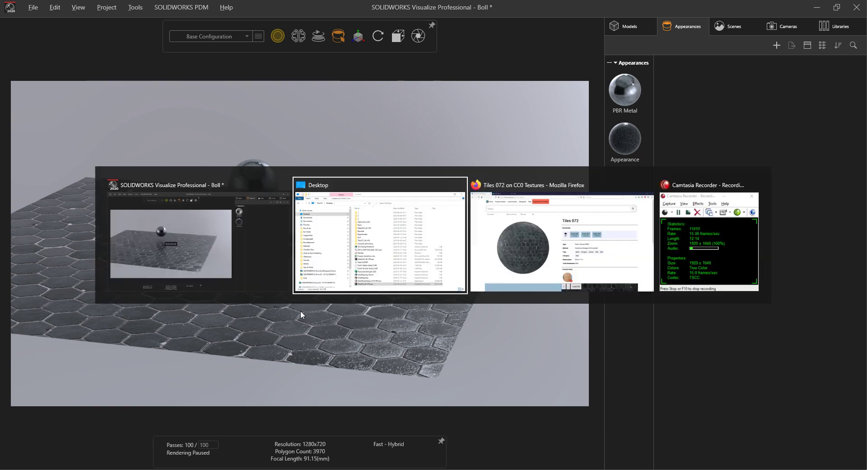
{"action": "key", "text": "alt+Tab"}
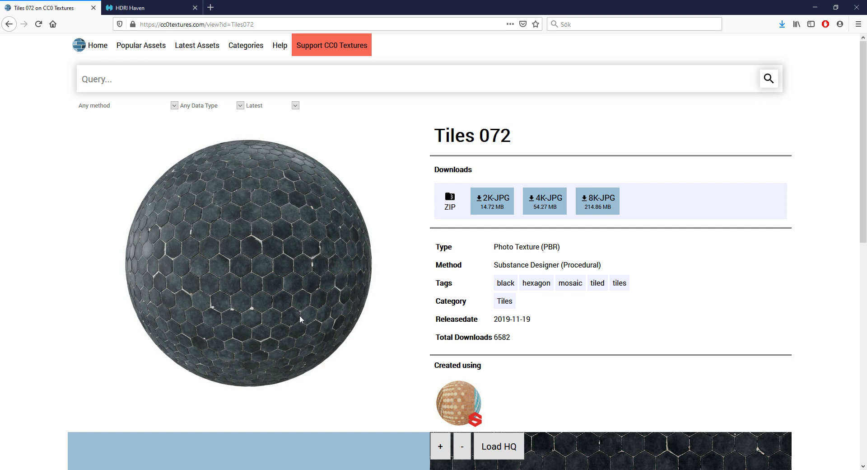
{"action": "left_click", "coordinate": [149, 14]}
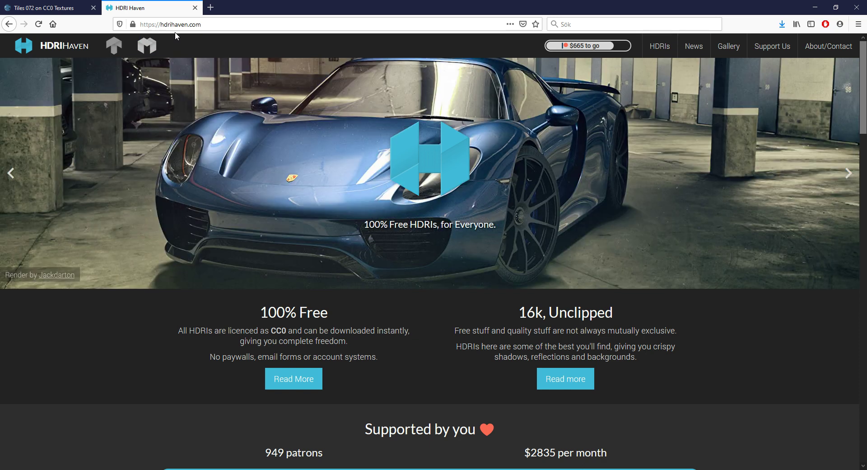
Step: Filter HDRI Haven's library to Outdoor > Sun and open the Abandoned Tank Farm 01 page
{"action": "left_click", "coordinate": [659, 47]}
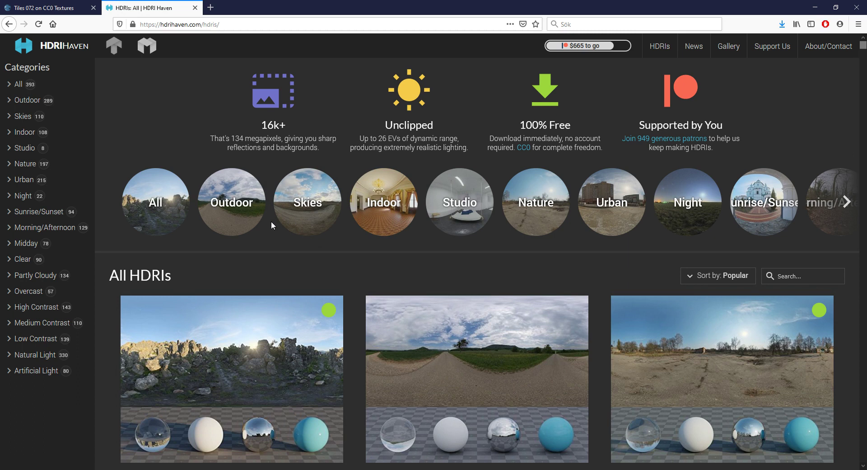
{"action": "left_click", "coordinate": [245, 217]}
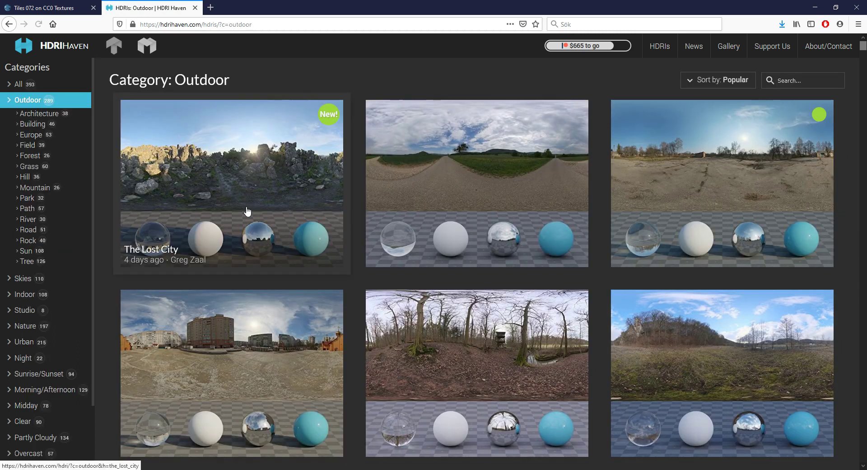
{"action": "scroll", "coordinate": [221, 227], "scroll_direction": "down", "scroll_amount": 3}
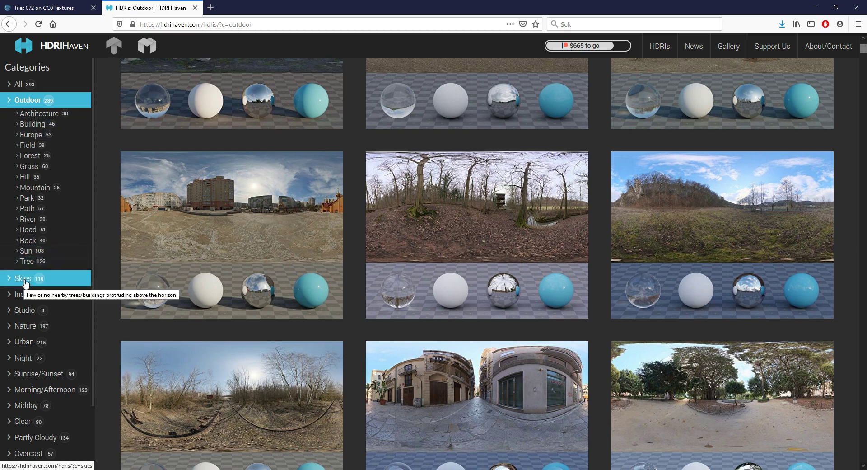
{"action": "left_click", "coordinate": [30, 255]}
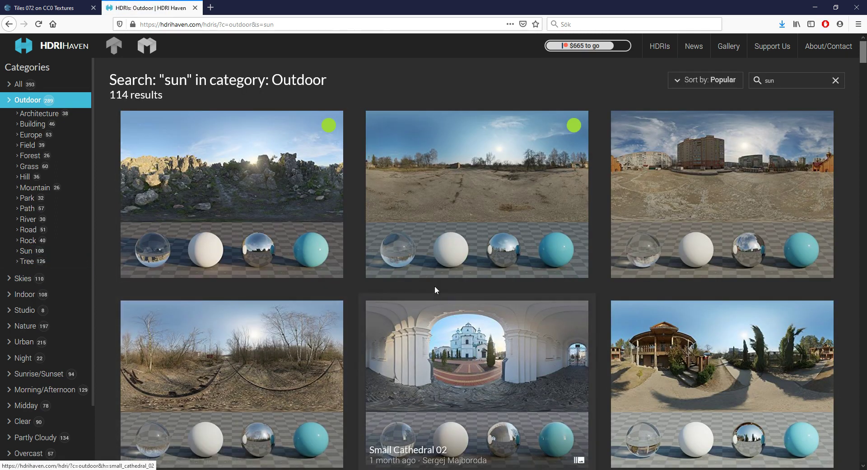
{"action": "mouse_move", "coordinate": [477, 194]}
{"action": "left_click", "coordinate": [492, 200]}
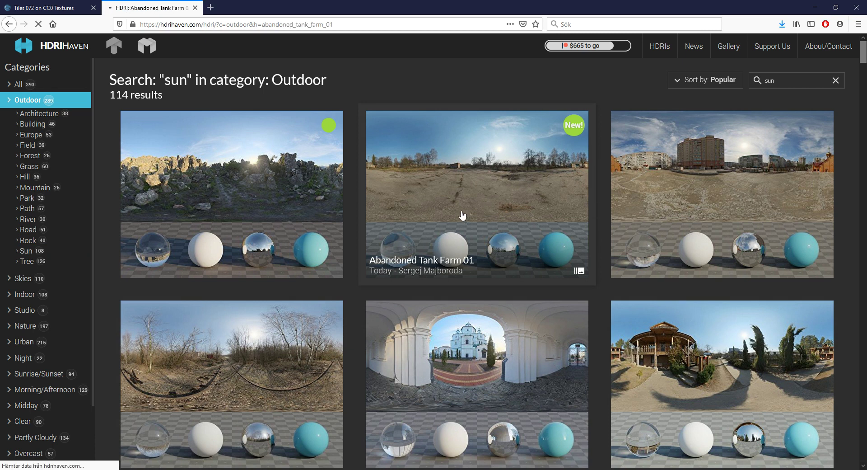
Step: Download the 4k HDR version and save it to the Desktop
{"action": "scroll", "coordinate": [441, 233], "scroll_direction": "down", "scroll_amount": 4}
{"action": "scroll", "coordinate": [441, 231], "scroll_direction": "down", "scroll_amount": 5}
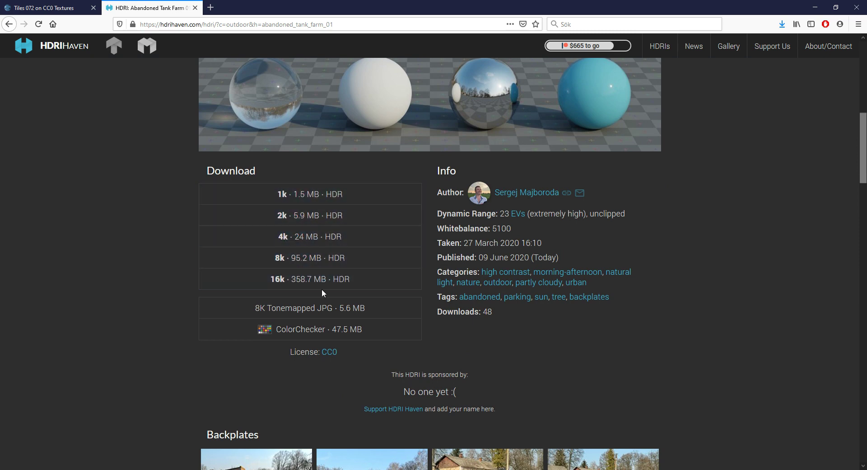
{"action": "left_click", "coordinate": [315, 243]}
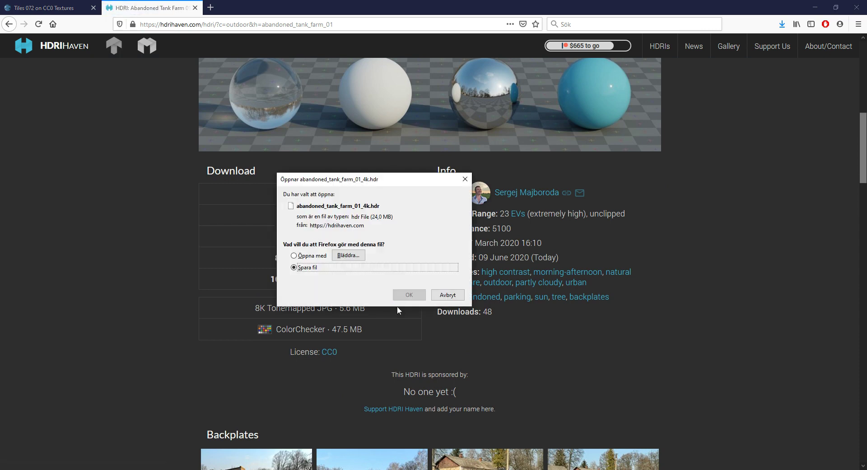
{"action": "left_click", "coordinate": [408, 296]}
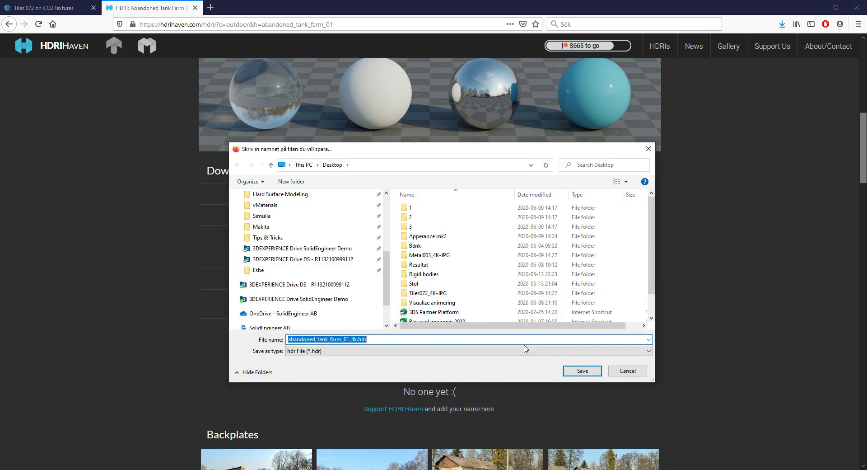
{"action": "left_click", "coordinate": [582, 369]}
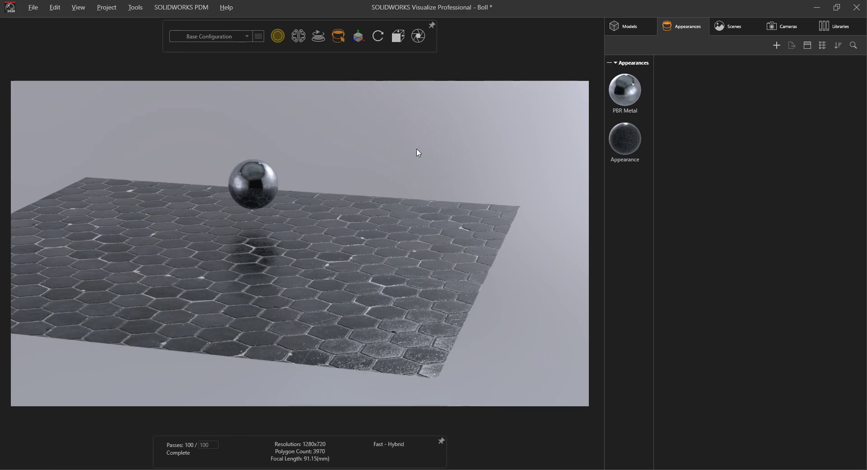
Step: Drag abandoned_tank_farm_01_4k.hdr from the Desktop folder onto the Visualize viewport as the environment
{"action": "key", "text": "alt+Tab"}
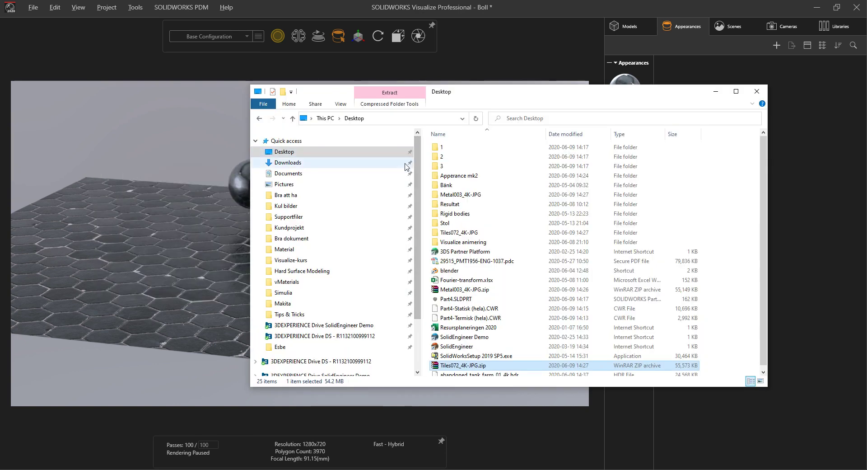
{"action": "scroll", "coordinate": [507, 260], "scroll_direction": "down", "scroll_amount": 1}
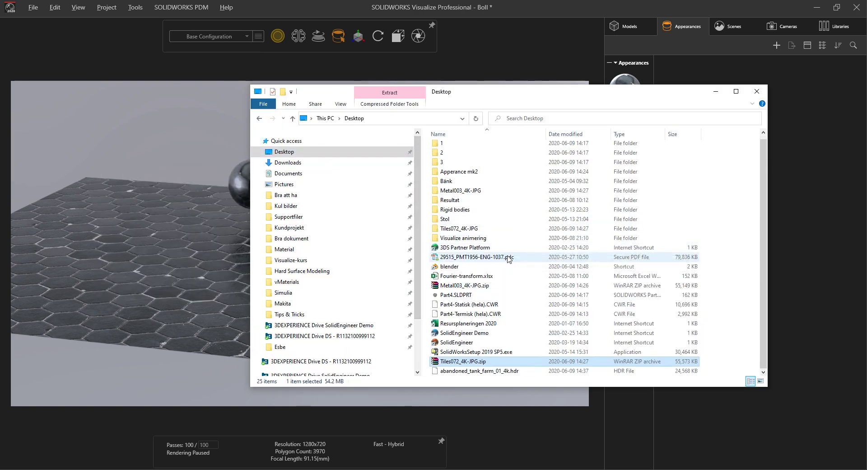
{"action": "left_click", "coordinate": [481, 374]}
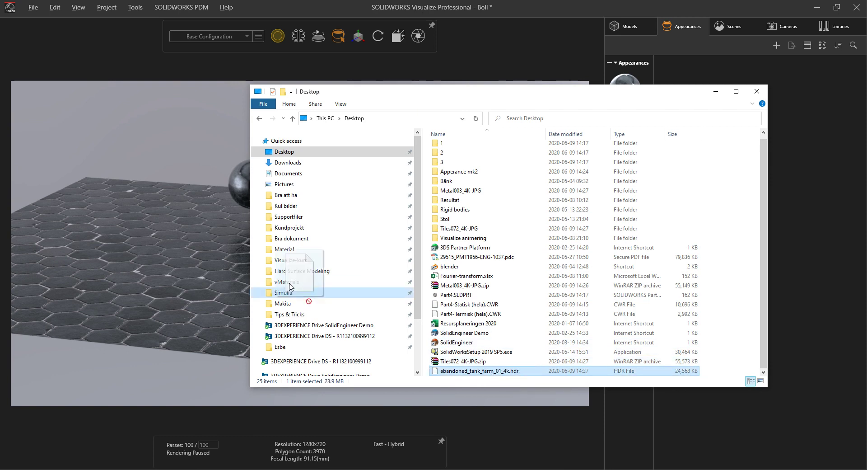
{"action": "left_click_drag", "start_coordinate": [481, 374], "coordinate": [179, 145]}
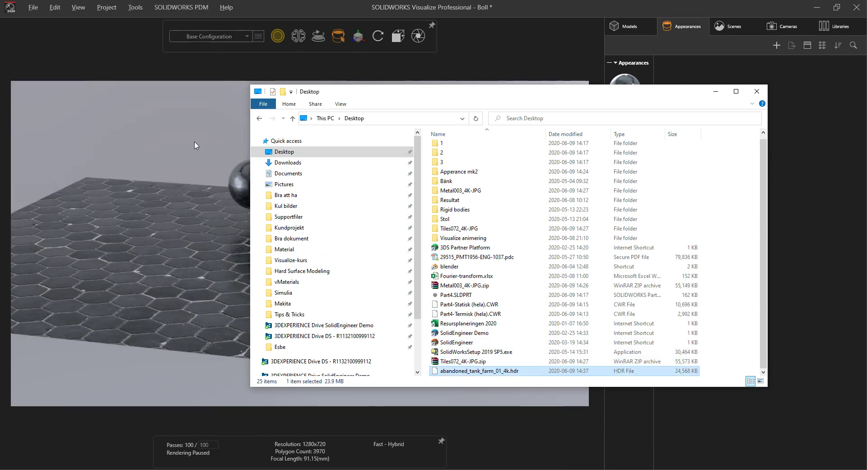
{"action": "left_click", "coordinate": [195, 131]}
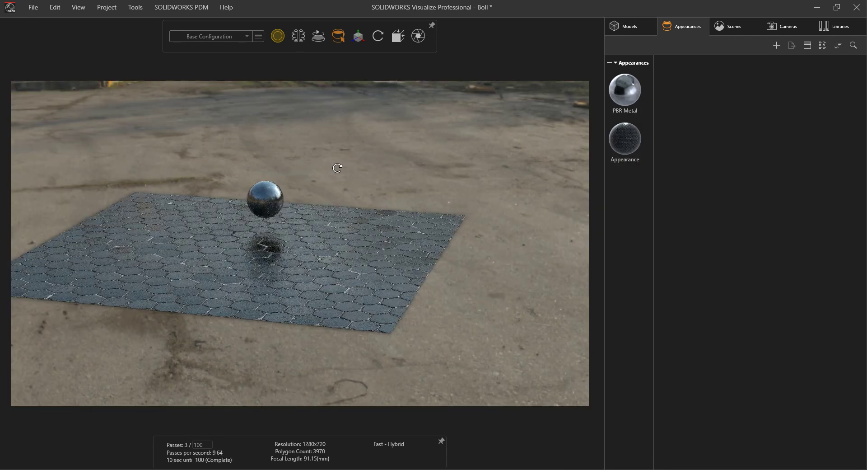
Step: Orbit to a level, close view of the chrome sphere above the hexagon tiles and outdoor backdrop
{"action": "left_click_drag", "start_coordinate": [350, 154], "coordinate": [434, 120]}
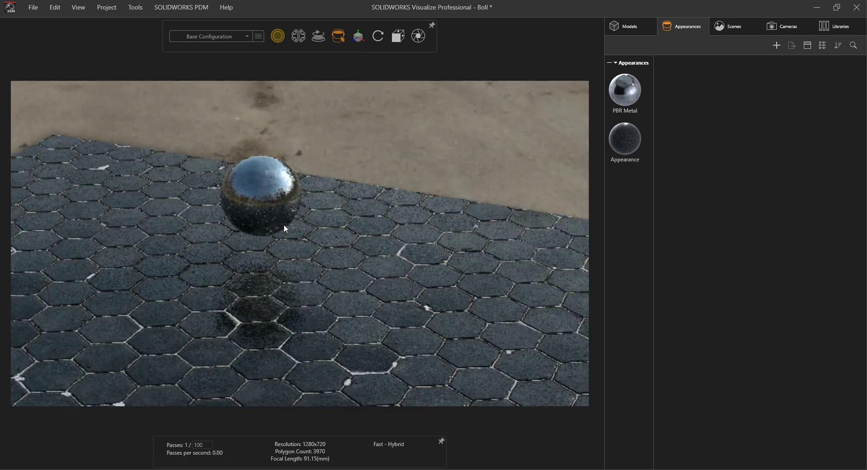
{"action": "left_click_drag", "start_coordinate": [283, 226], "coordinate": [337, 226]}
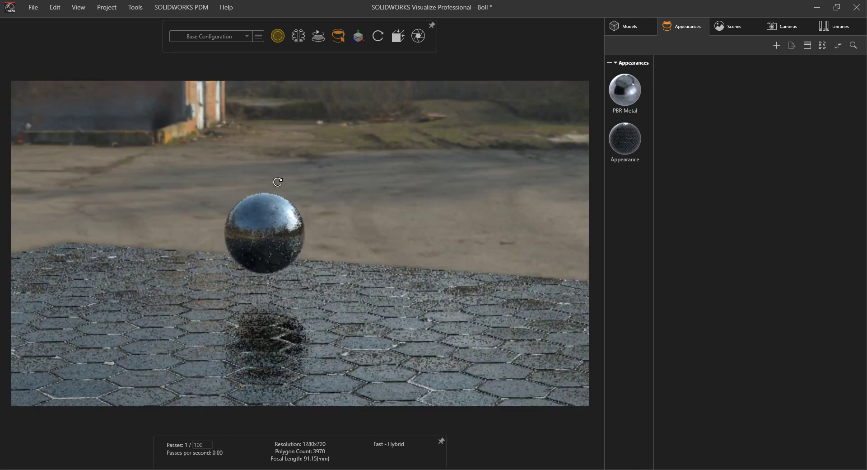